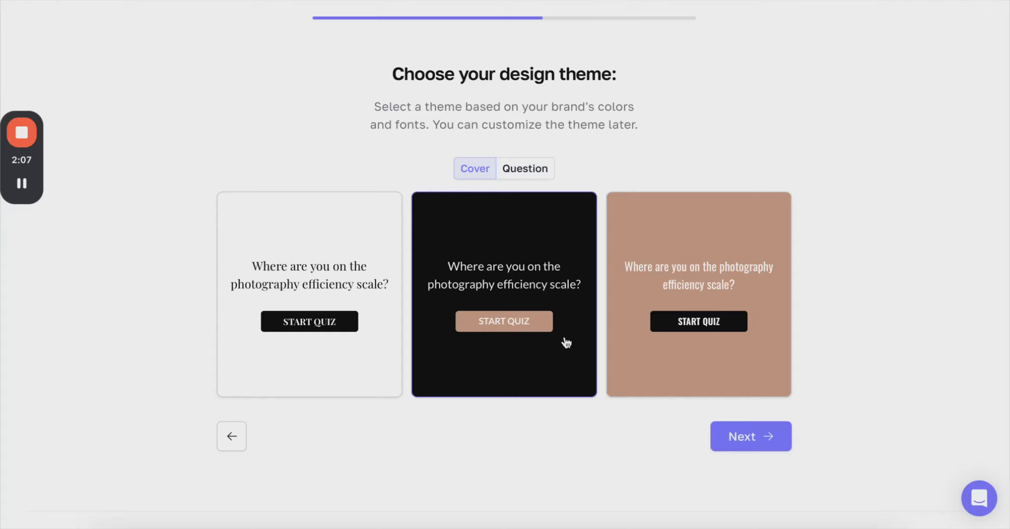
Step: Choose the tan cover theme and set up a product or service recommendation quiz with 5 AI-generated questions
{"action": "left_click", "coordinate": [690, 385]}
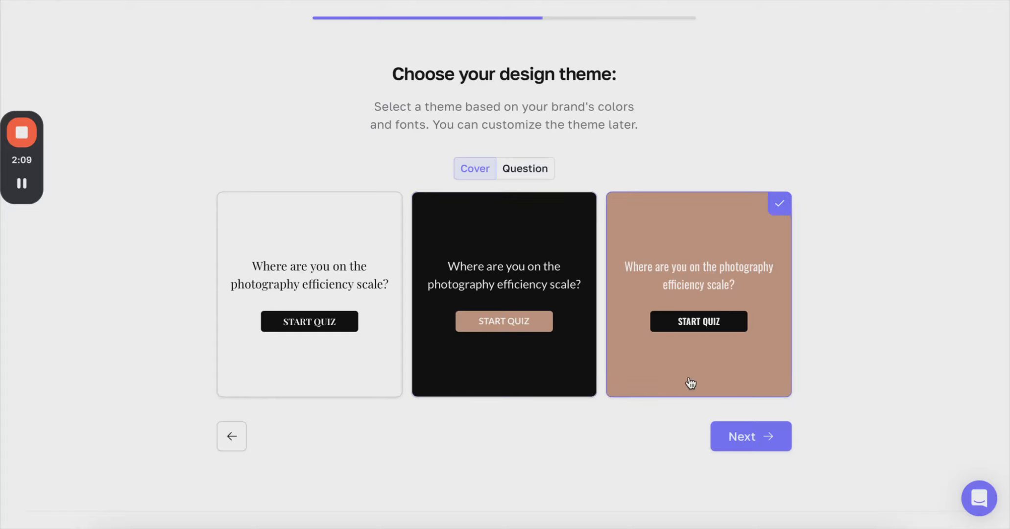
{"action": "left_click", "coordinate": [768, 447]}
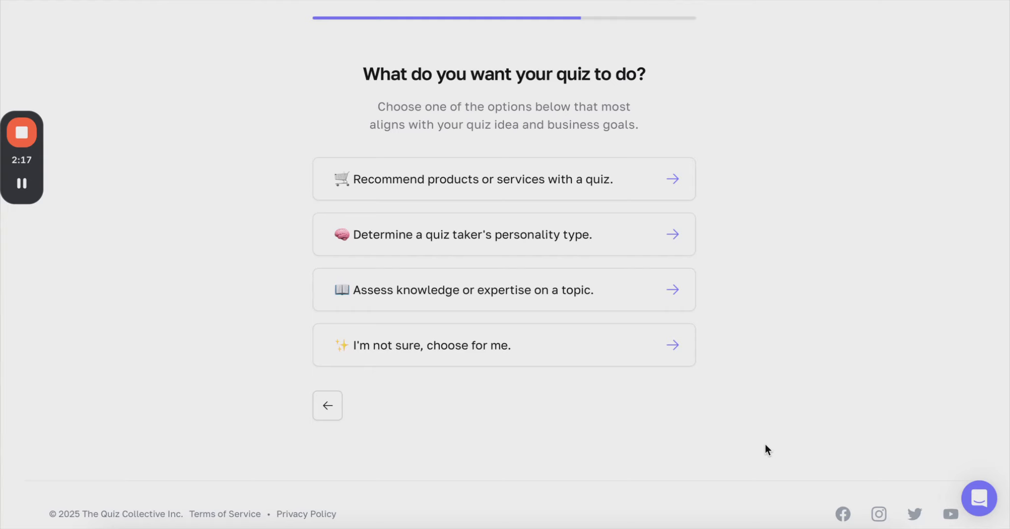
{"action": "left_click", "coordinate": [611, 185]}
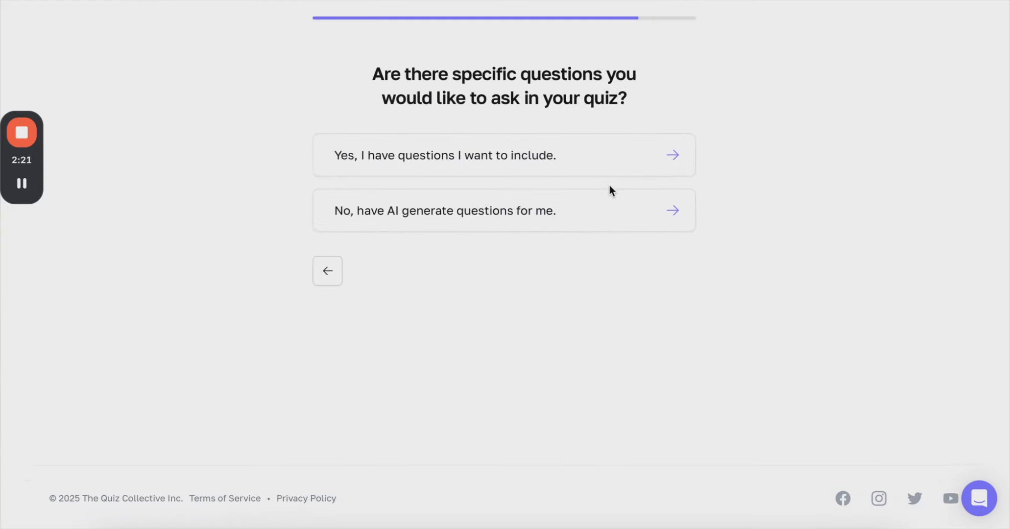
{"action": "left_click", "coordinate": [592, 214]}
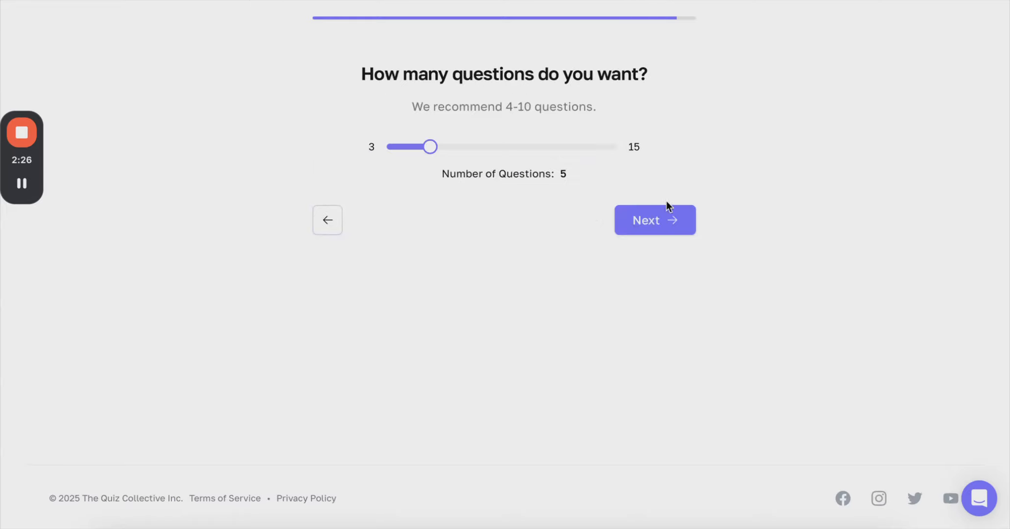
{"action": "left_click", "coordinate": [666, 223]}
Step: Describe the quiz topic as "This quiz should focus on readiness to outsource to a virtual assistant" and generate the quiz
{"action": "left_click", "coordinate": [579, 195]}
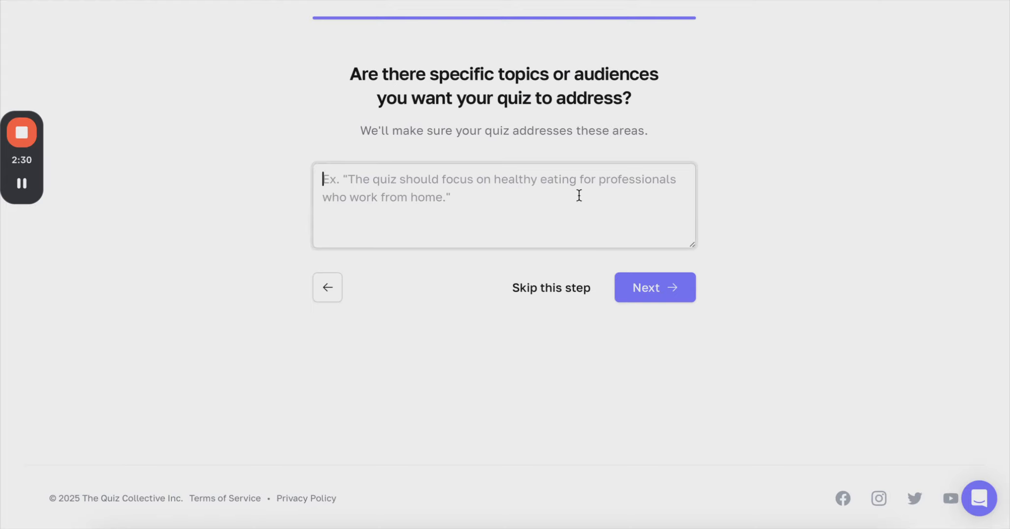
{"action": "type", "text": "This quiz sho"}
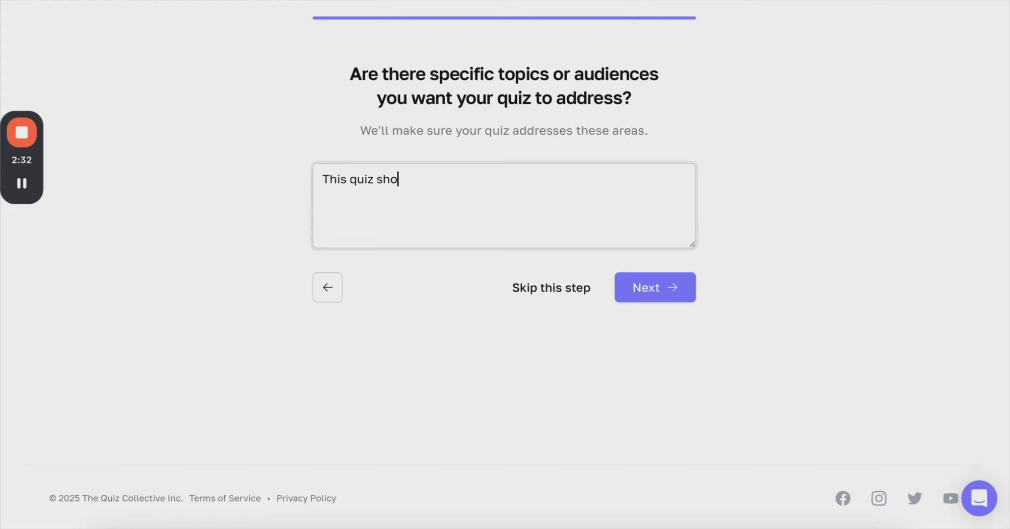
{"action": "type", "text": "uld focus on readi"}
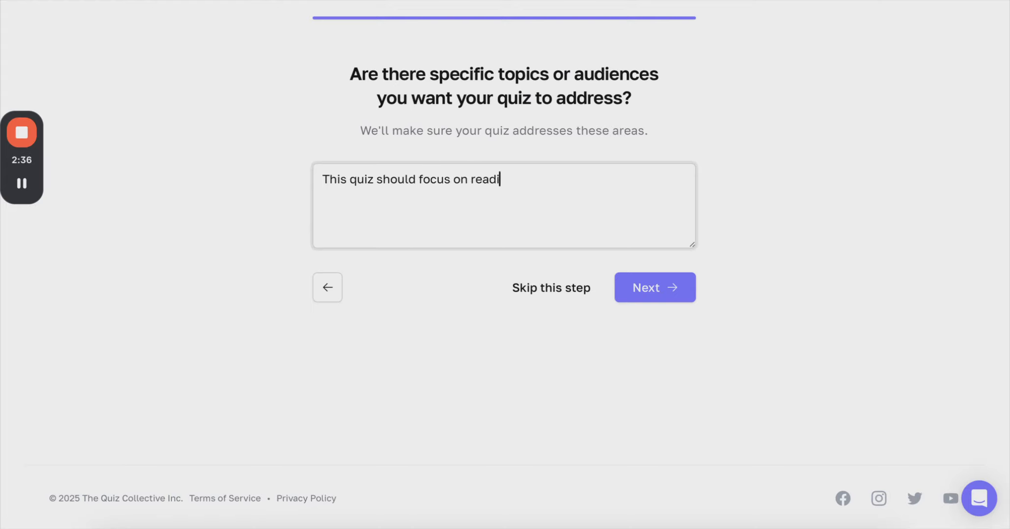
{"action": "type", "text": "ness to outsour"}
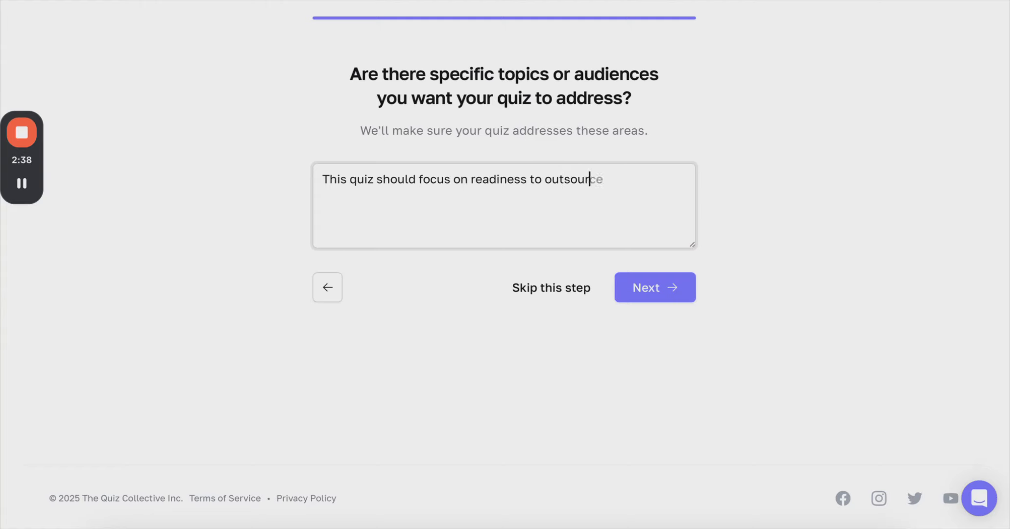
{"action": "type", "text": "ce to a virtual assistant"}
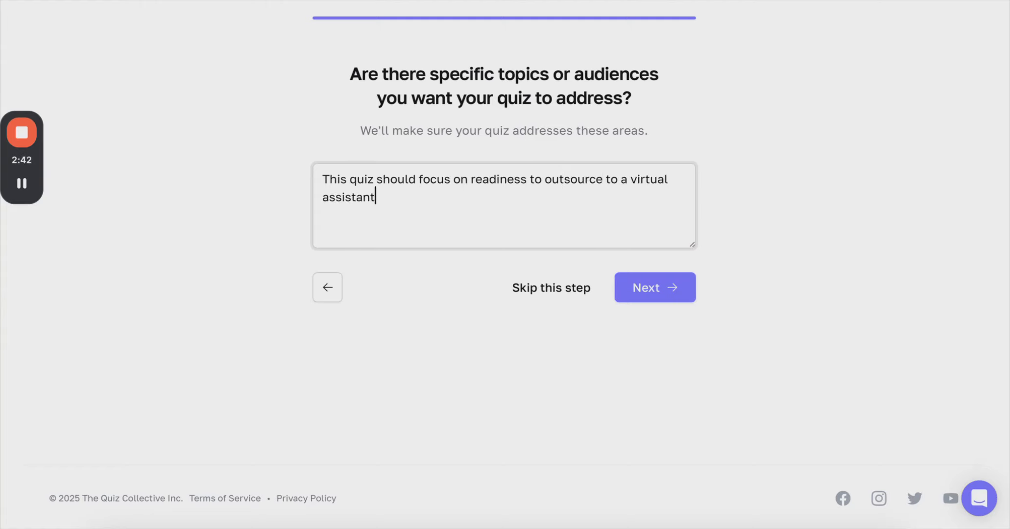
{"action": "left_click", "coordinate": [656, 294]}
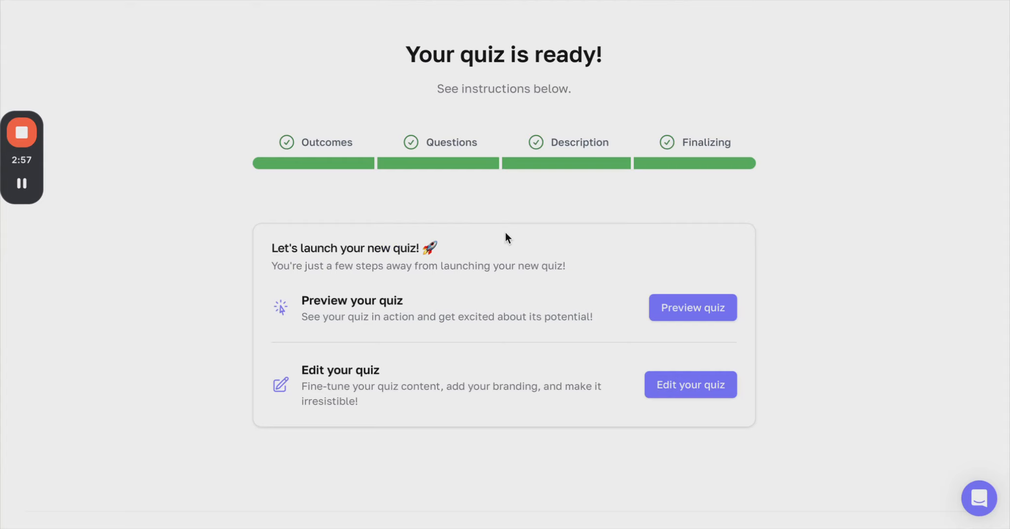
Step: Preview the generated quiz and examine its first two questions and the Full Assisting Package result page
{"action": "left_click", "coordinate": [675, 308]}
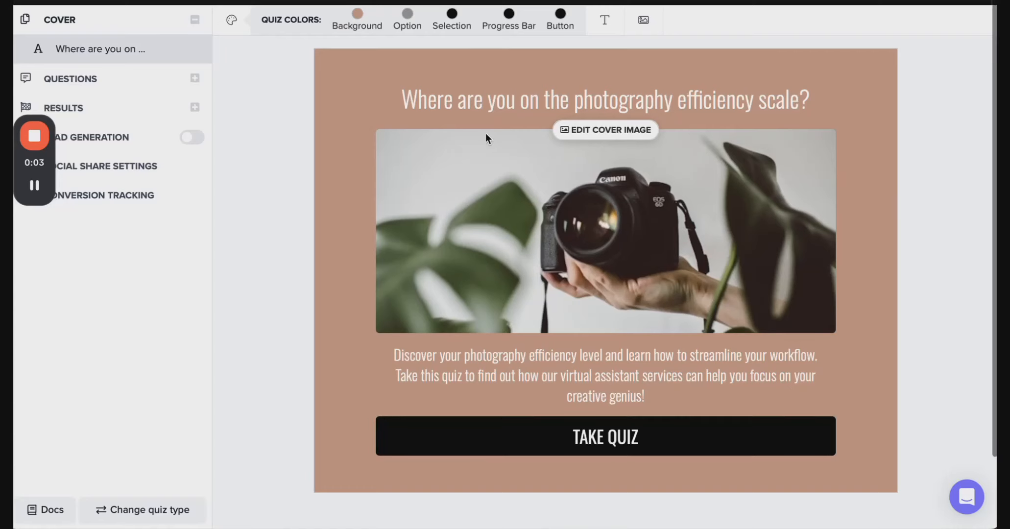
{"action": "left_click", "coordinate": [91, 79]}
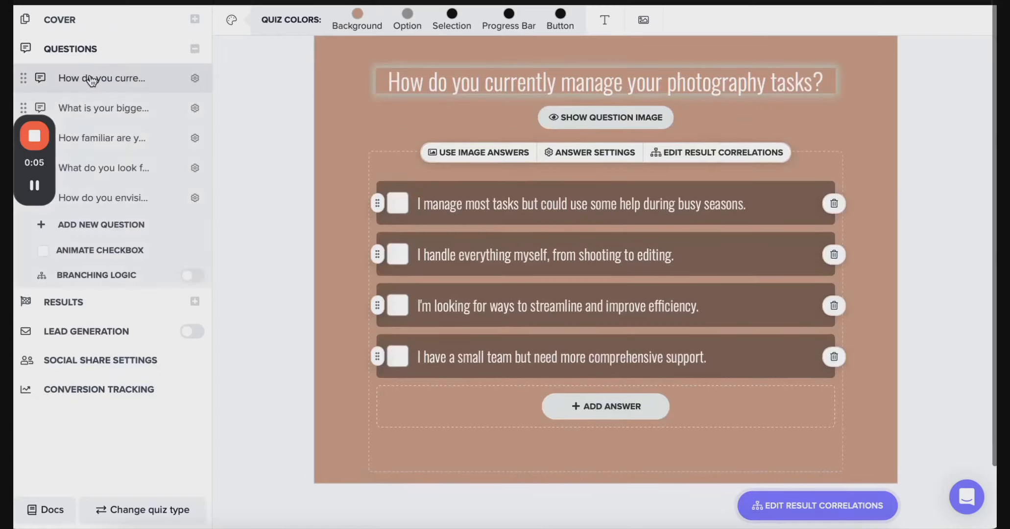
{"action": "left_click", "coordinate": [103, 104]}
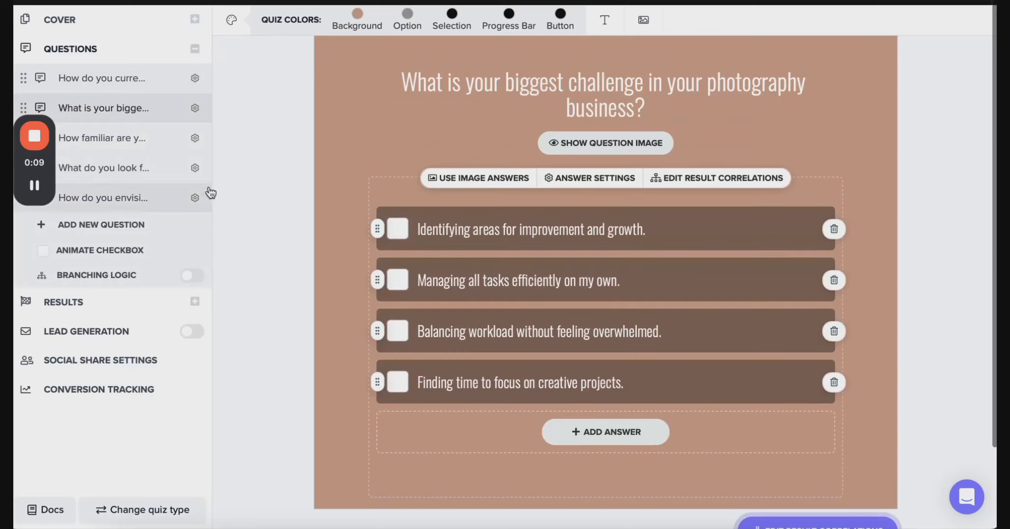
{"action": "left_click", "coordinate": [101, 302]}
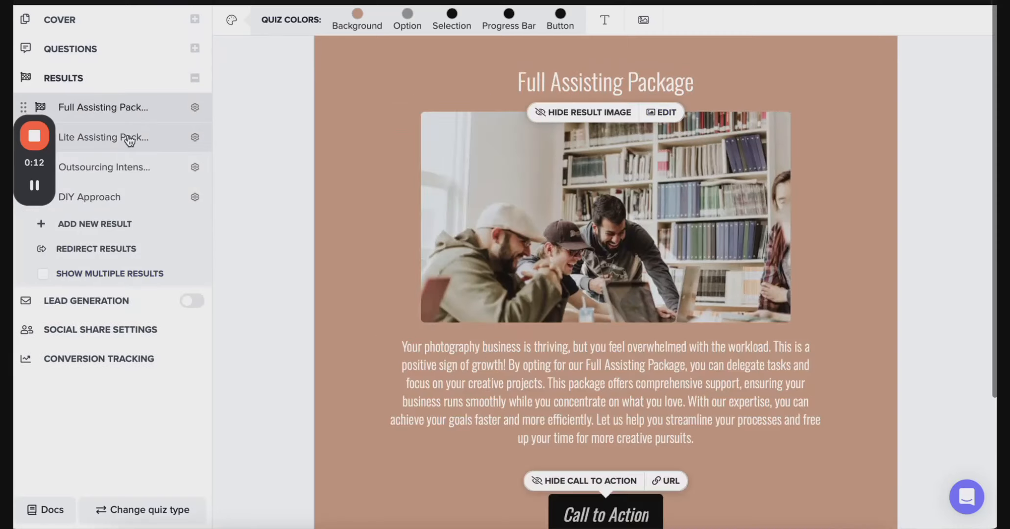
{"action": "scroll", "coordinate": [527, 266], "scroll_direction": "down", "scroll_amount": 1}
{"action": "scroll", "coordinate": [528, 268], "scroll_direction": "down", "scroll_amount": 3}
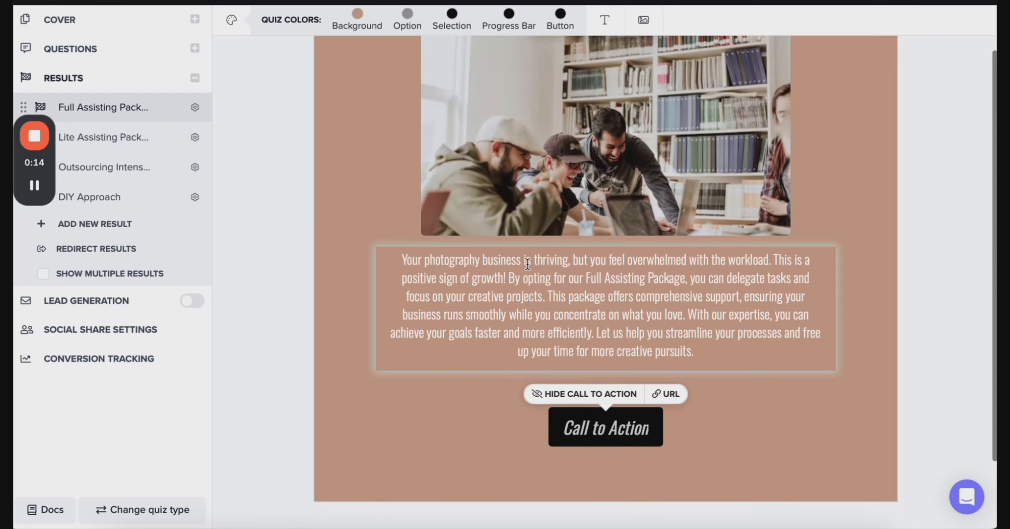
{"action": "scroll", "coordinate": [678, 250], "scroll_direction": "up", "scroll_amount": 2}
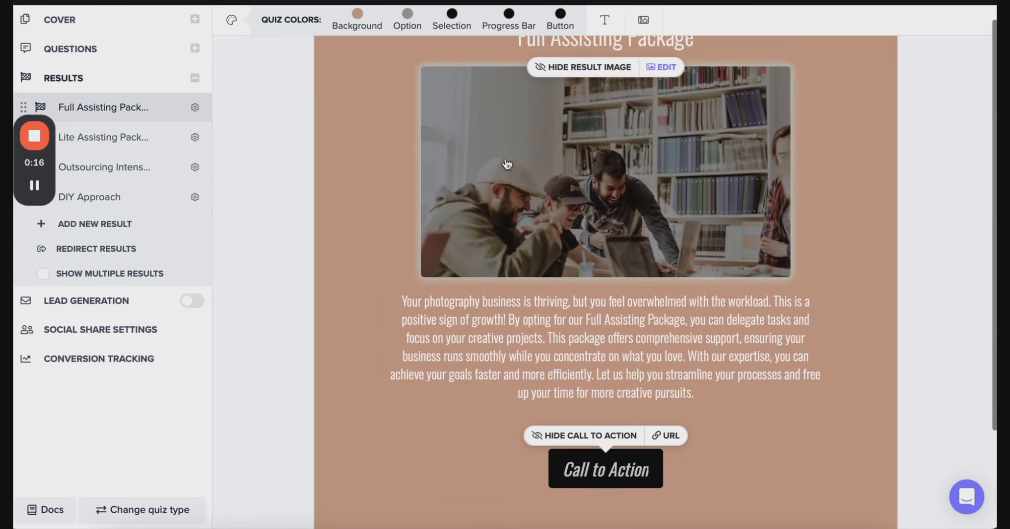
{"action": "scroll", "coordinate": [507, 162], "scroll_direction": "up", "scroll_amount": 3}
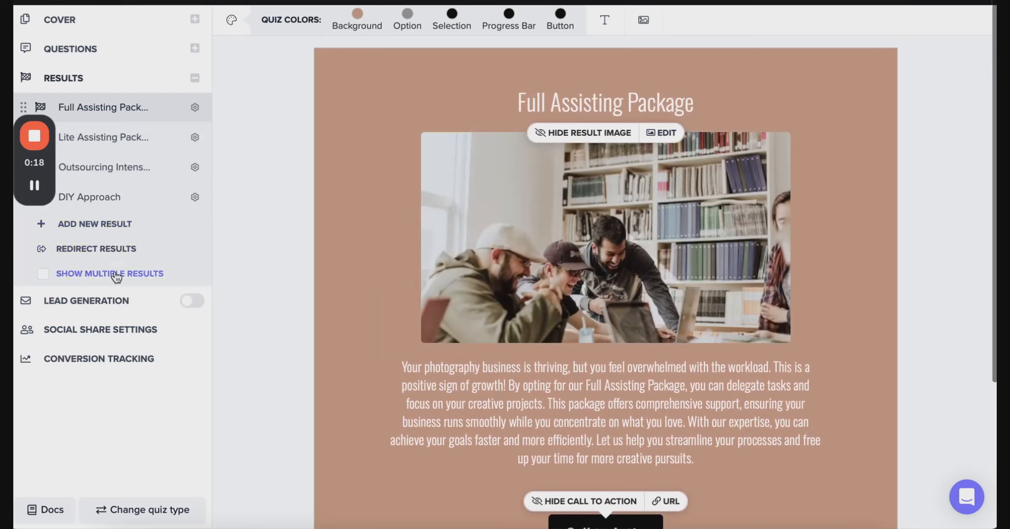
Step: Enable lead generation for the quiz and add the First Name contact field to the opt-in form
{"action": "left_click", "coordinate": [199, 301]}
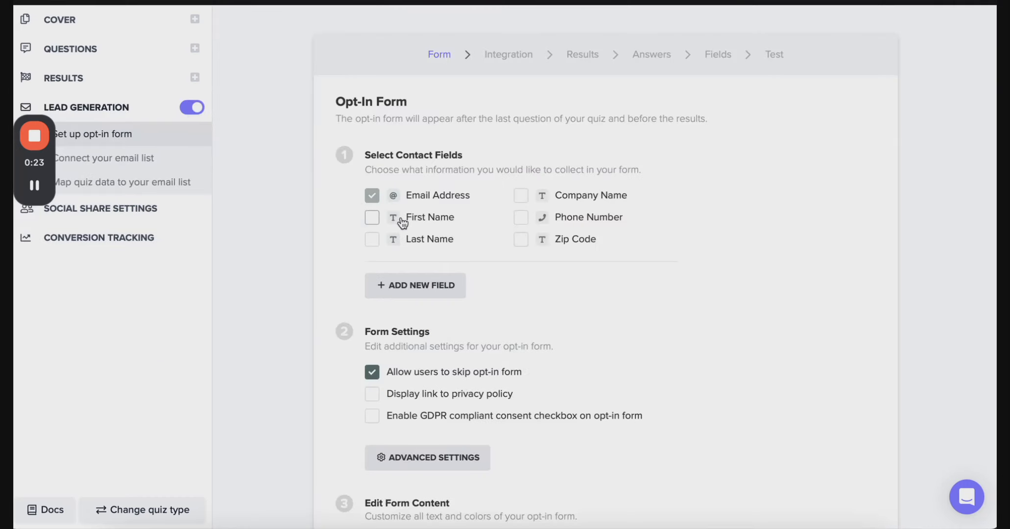
{"action": "left_click", "coordinate": [371, 217]}
Step: Change the opt-in form's See My Results button color to a light tan and save it
{"action": "scroll", "coordinate": [784, 260], "scroll_direction": "down", "scroll_amount": 3}
{"action": "scroll", "coordinate": [784, 259], "scroll_direction": "down", "scroll_amount": 2}
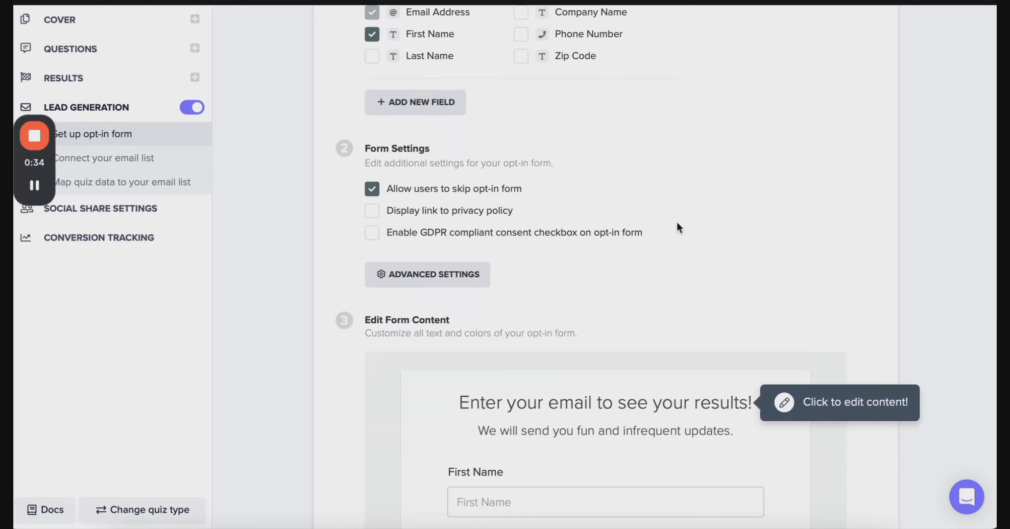
{"action": "scroll", "coordinate": [677, 221], "scroll_direction": "down", "scroll_amount": 5}
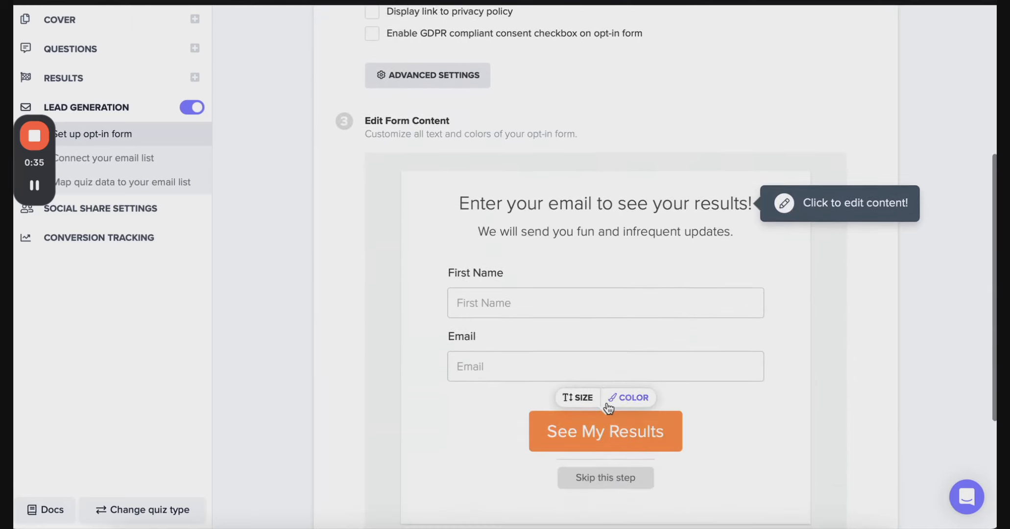
{"action": "left_click", "coordinate": [628, 403]}
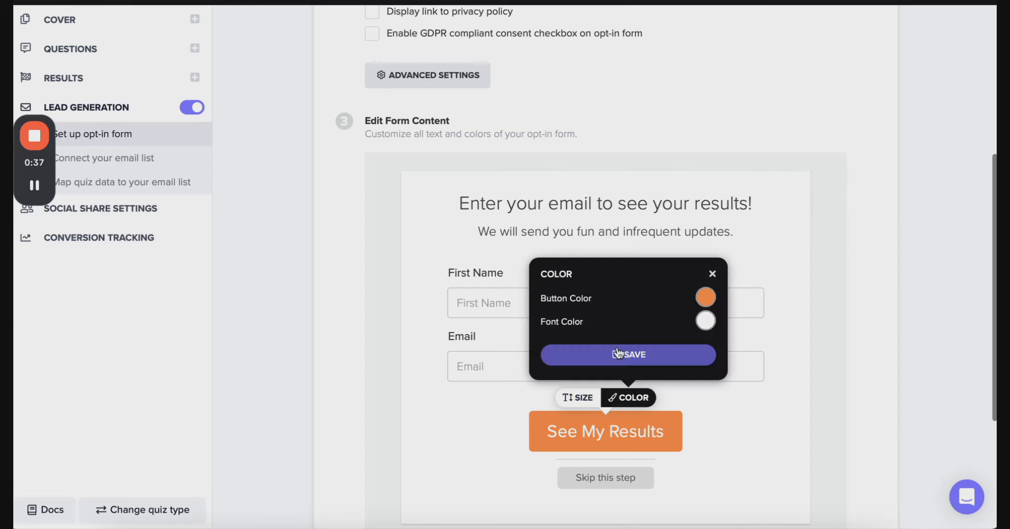
{"action": "left_click", "coordinate": [705, 297]}
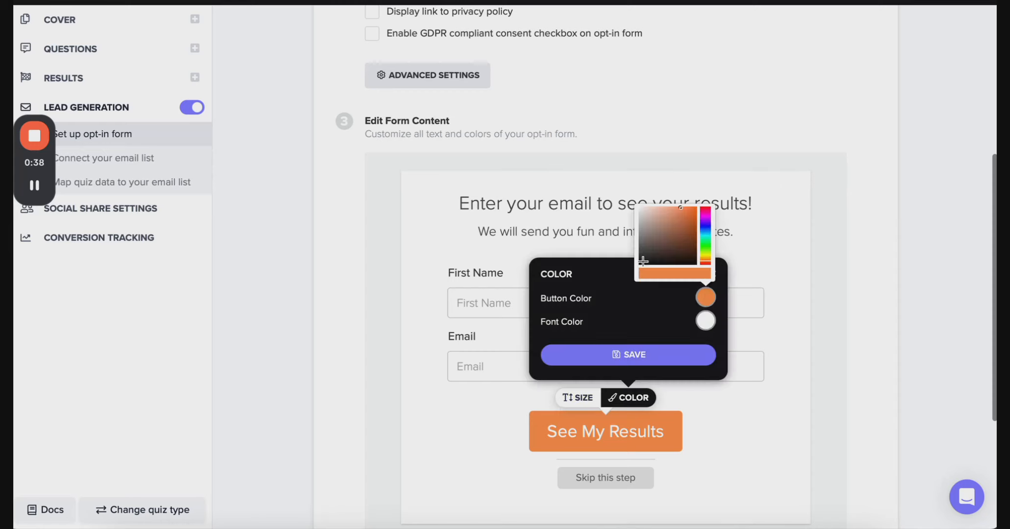
{"action": "left_click", "coordinate": [650, 210]}
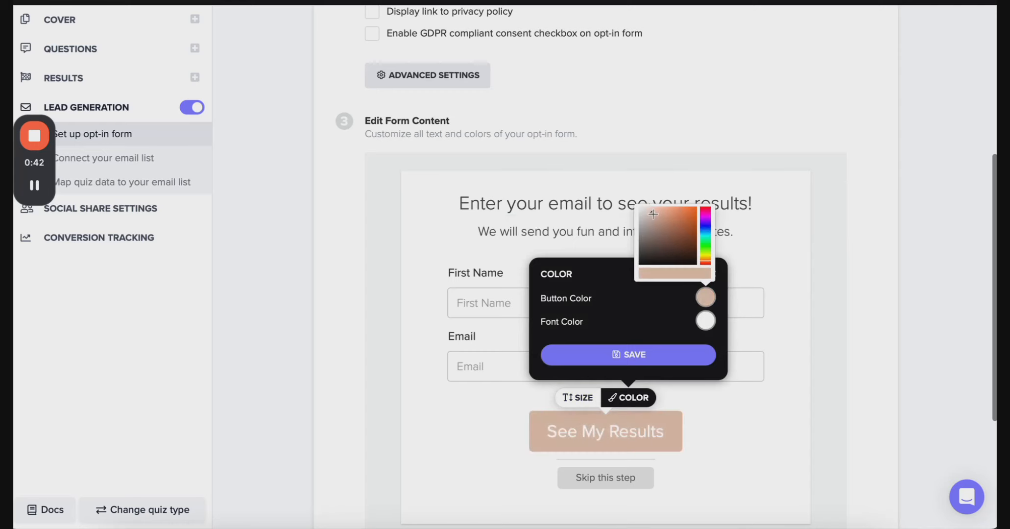
{"action": "left_click", "coordinate": [645, 360]}
Step: Turn off the option that allows users to skip the opt-in form
{"action": "scroll", "coordinate": [816, 449], "scroll_direction": "down", "scroll_amount": 3}
{"action": "scroll", "coordinate": [593, 271], "scroll_direction": "up", "scroll_amount": 5}
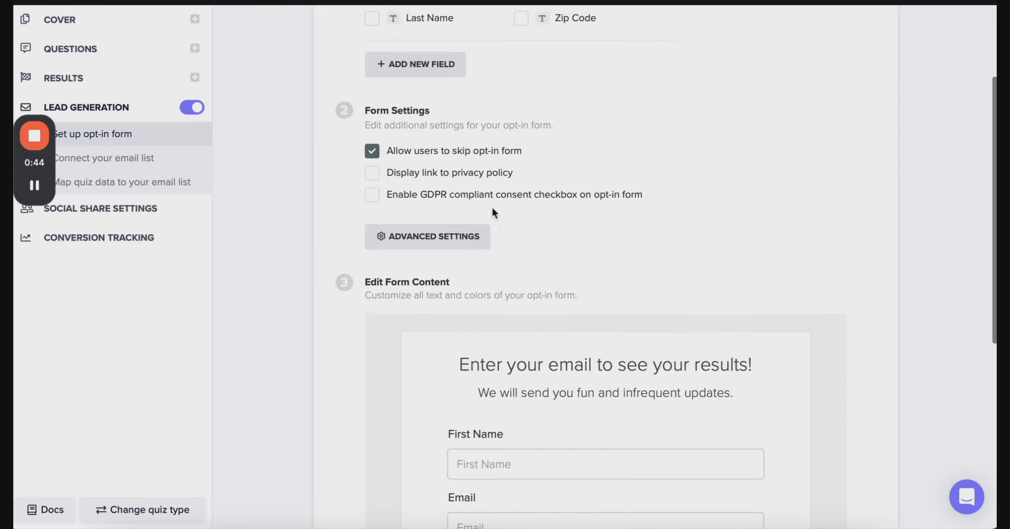
{"action": "left_click", "coordinate": [371, 152]}
{"action": "scroll", "coordinate": [610, 216], "scroll_direction": "down", "scroll_amount": 4}
{"action": "scroll", "coordinate": [754, 297], "scroll_direction": "down", "scroll_amount": 1}
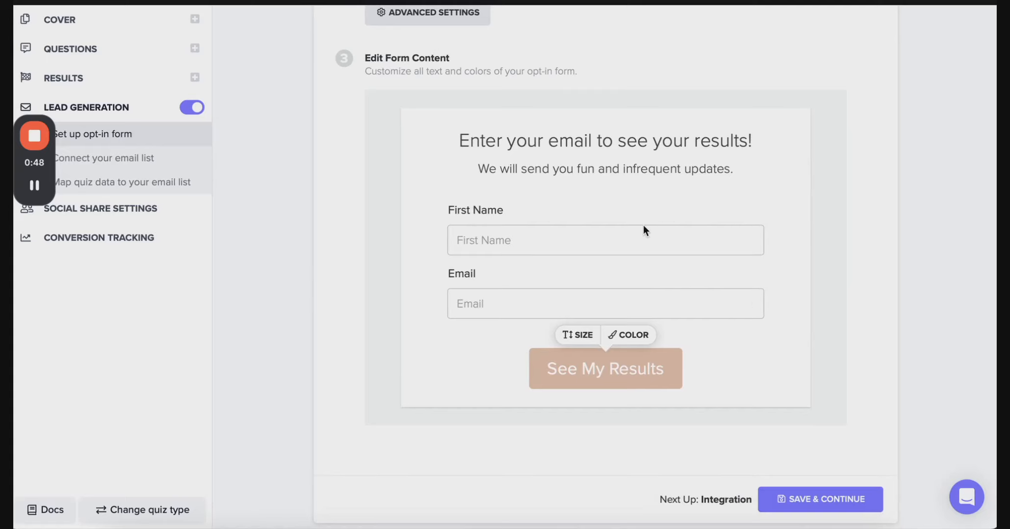
Step: Save the opt-in form and connect Flodesk as the email marketing program
{"action": "scroll", "coordinate": [771, 376], "scroll_direction": "up", "scroll_amount": 5}
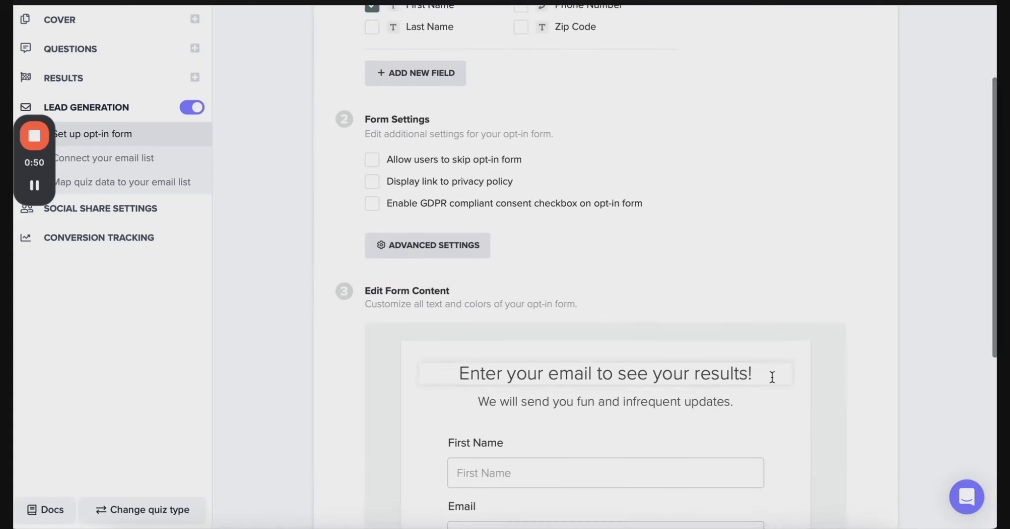
{"action": "scroll", "coordinate": [772, 378], "scroll_direction": "down", "scroll_amount": 6}
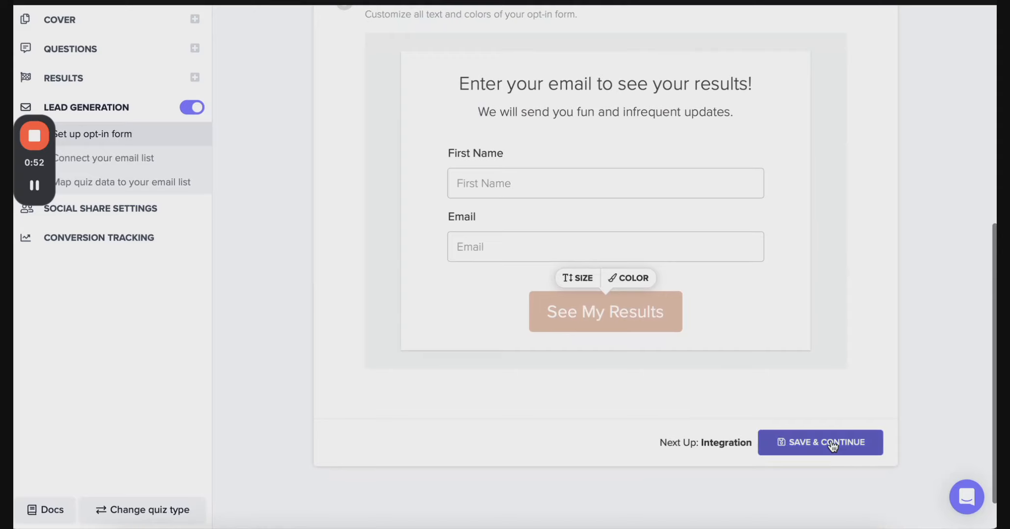
{"action": "left_click", "coordinate": [833, 443]}
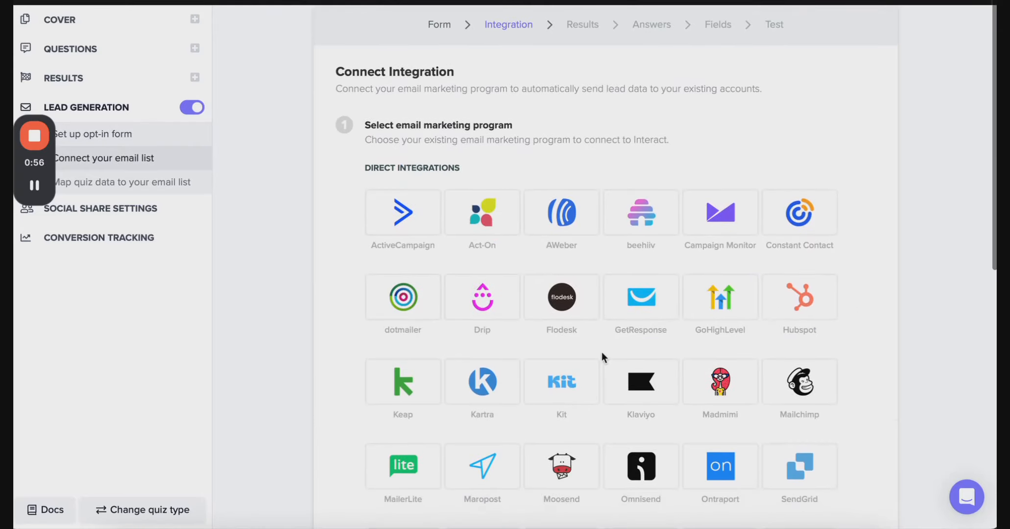
{"action": "left_click", "coordinate": [589, 316]}
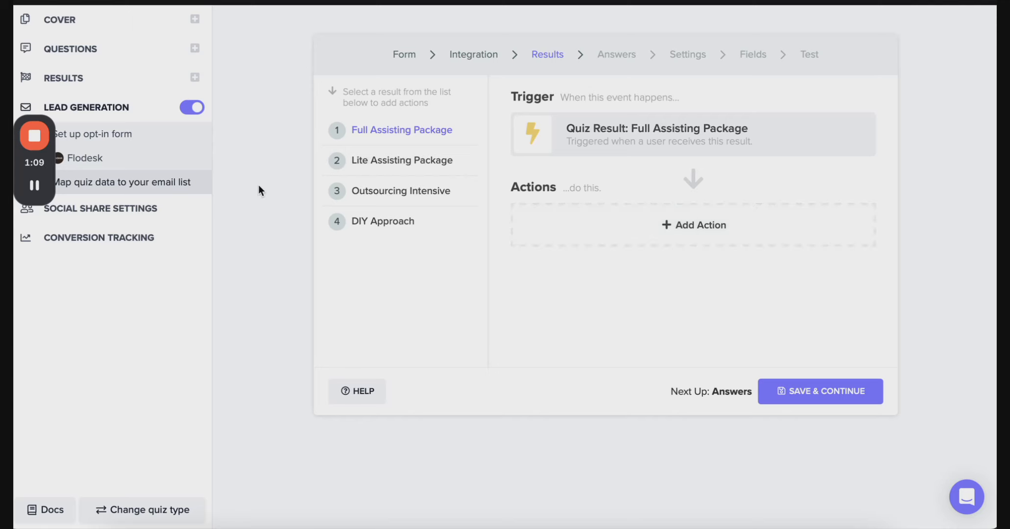
Step: Examine the social share settings, including hiding the share buttons, active networks, button location, share link and share image
{"action": "left_click", "coordinate": [153, 215]}
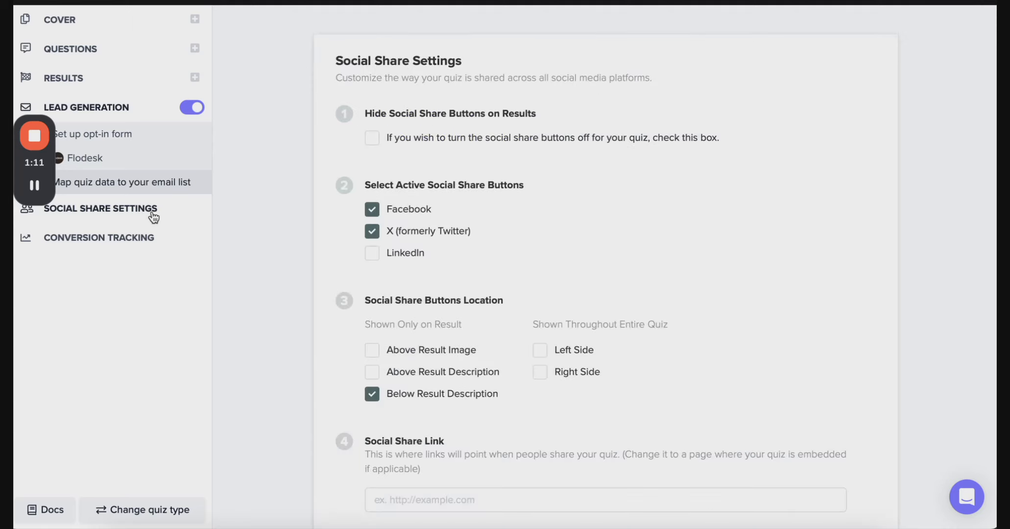
{"action": "left_click", "coordinate": [371, 139]}
{"action": "left_click", "coordinate": [371, 190]}
{"action": "scroll", "coordinate": [727, 240], "scroll_direction": "down", "scroll_amount": 3}
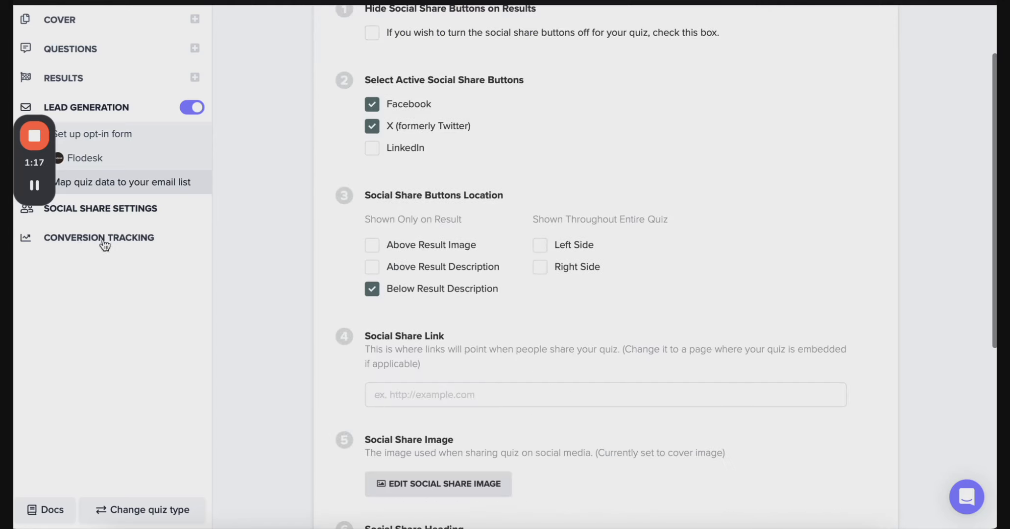
{"action": "scroll", "coordinate": [653, 256], "scroll_direction": "down", "scroll_amount": 2}
{"action": "scroll", "coordinate": [651, 255], "scroll_direction": "up", "scroll_amount": 2}
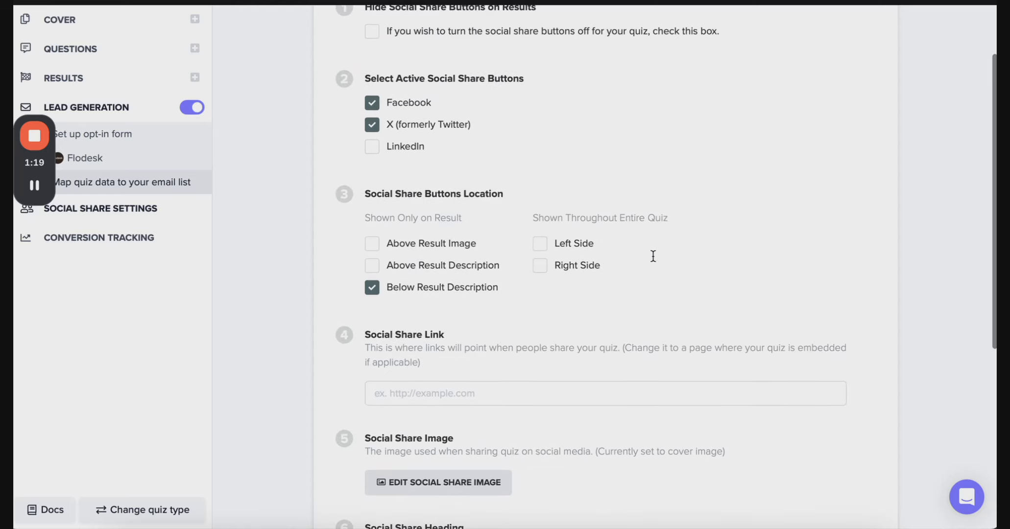
{"action": "scroll", "coordinate": [651, 255], "scroll_direction": "down", "scroll_amount": 3}
{"action": "scroll", "coordinate": [651, 256], "scroll_direction": "up", "scroll_amount": 5}
Step: Examine the conversion tracking page, including the available tracking connections and the tracking consent settings
{"action": "left_click", "coordinate": [107, 239]}
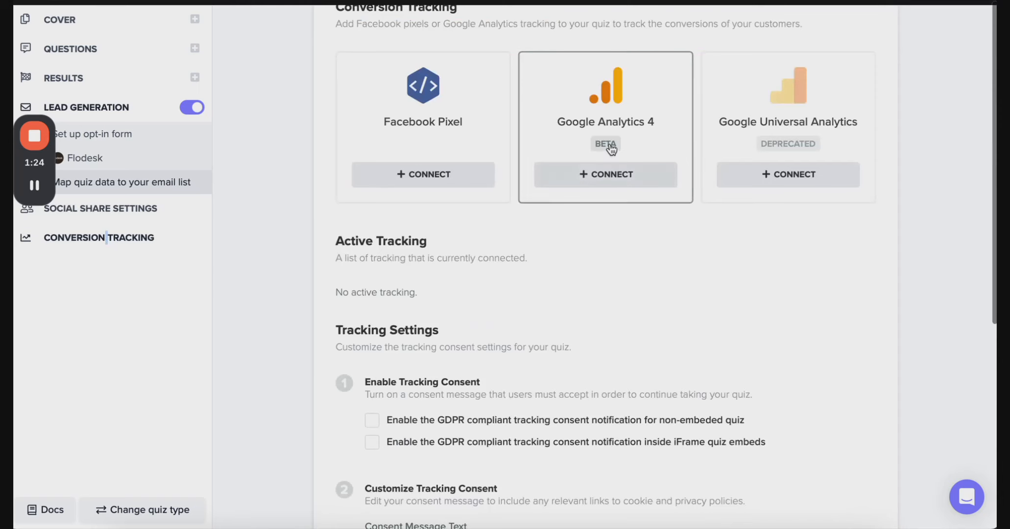
{"action": "scroll", "coordinate": [480, 318], "scroll_direction": "down", "scroll_amount": 2}
{"action": "scroll", "coordinate": [568, 334], "scroll_direction": "up", "scroll_amount": 3}
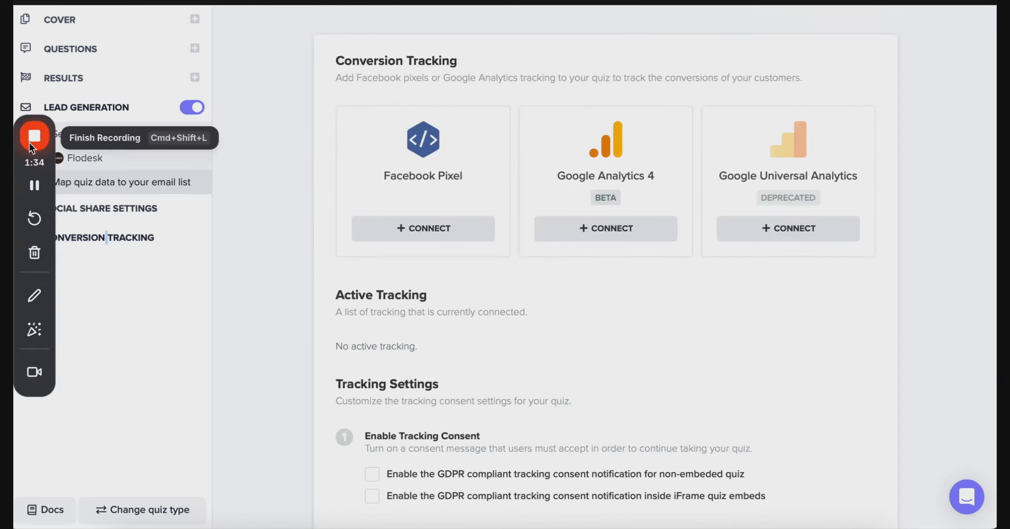
{"action": "left_click", "coordinate": [29, 142]}
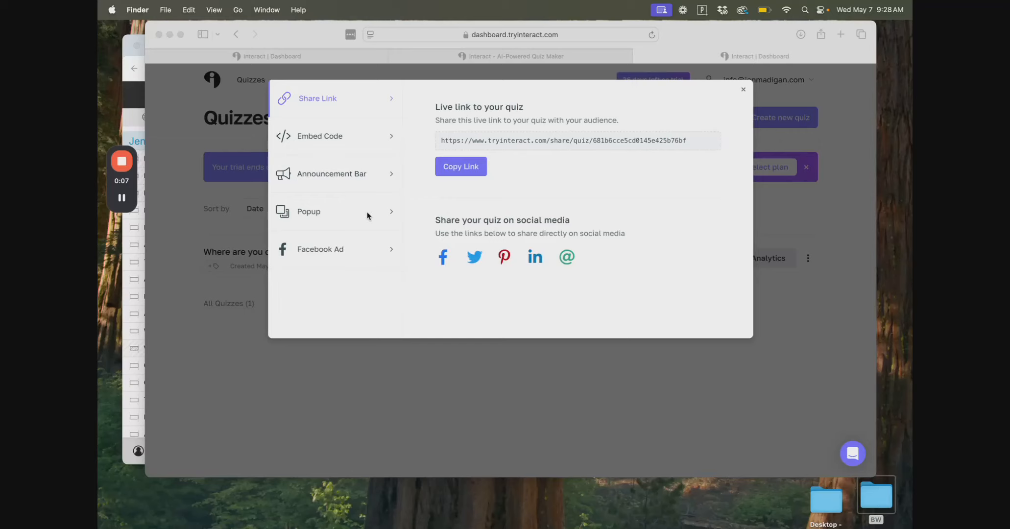
Step: In the quiz's embed options, enable opening the quiz in a new tab on mobile devices and copy the iFrame code
{"action": "left_click", "coordinate": [378, 142]}
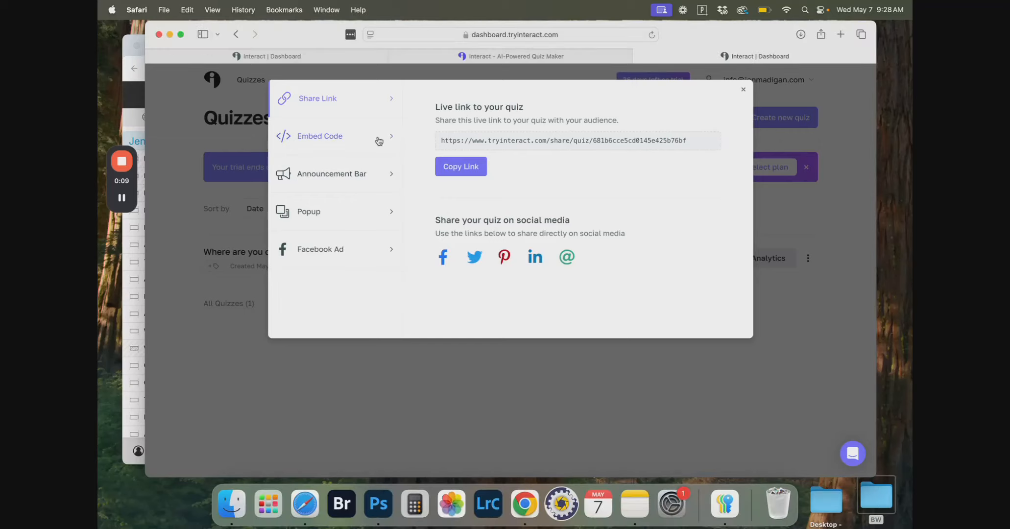
{"action": "left_click", "coordinate": [379, 142]}
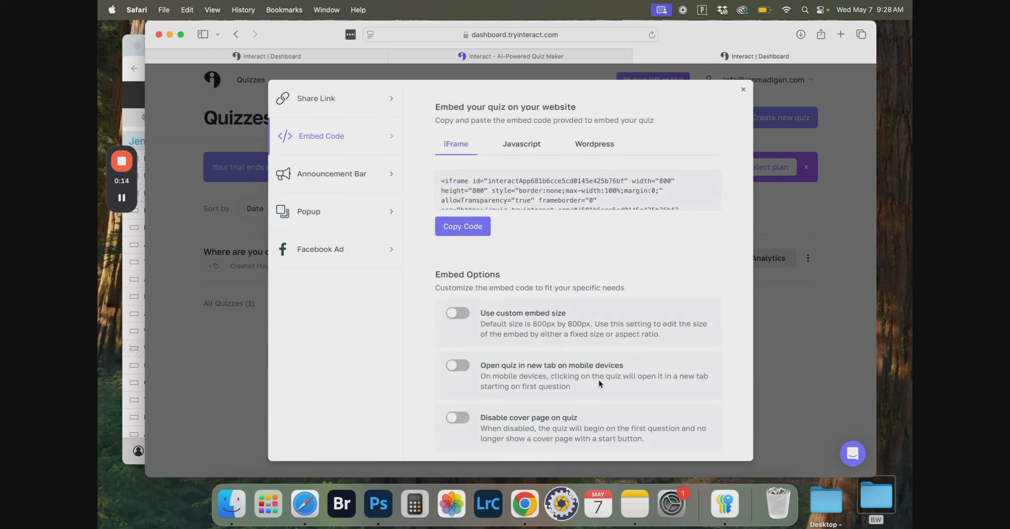
{"action": "scroll", "coordinate": [599, 383], "scroll_direction": "down", "scroll_amount": 1}
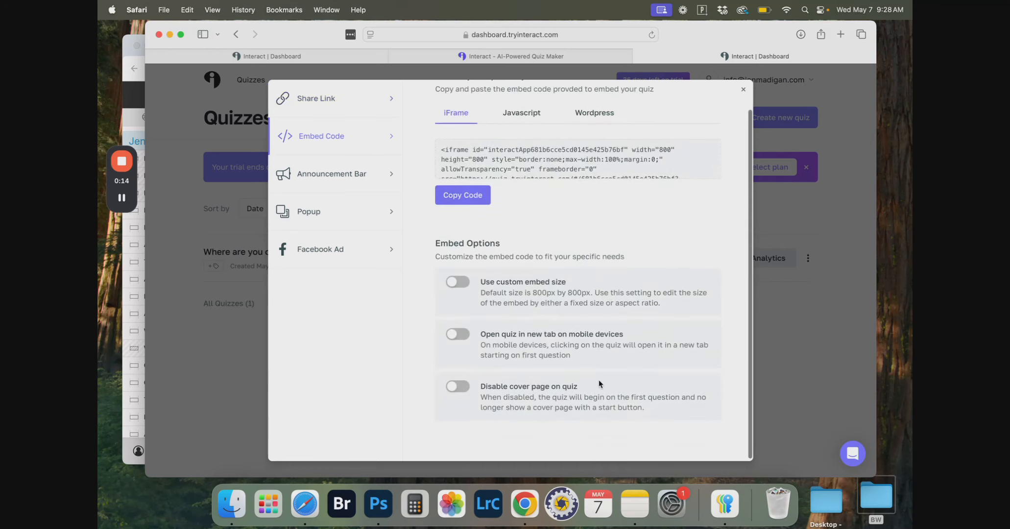
{"action": "left_click", "coordinate": [458, 335]}
{"action": "scroll", "coordinate": [579, 377], "scroll_direction": "up", "scroll_amount": 1}
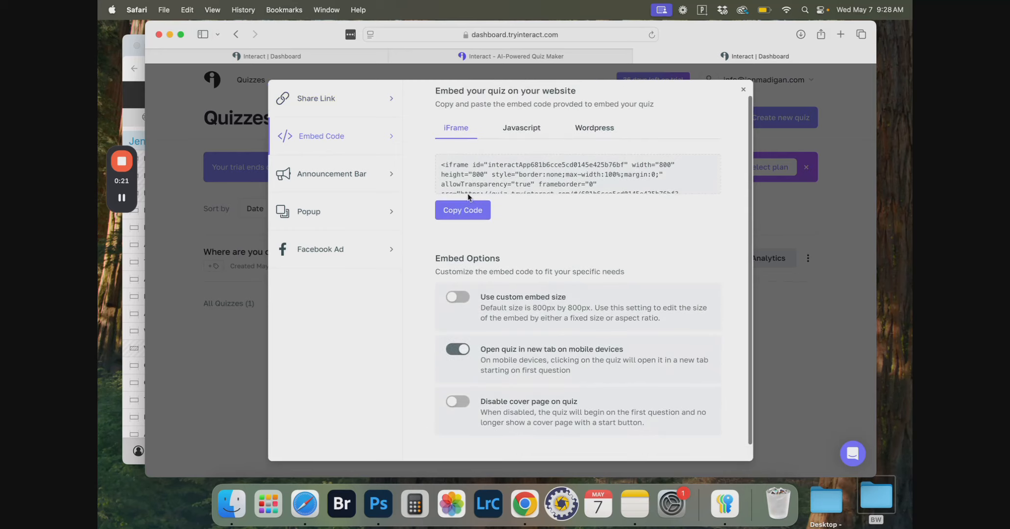
{"action": "left_click", "coordinate": [470, 210]}
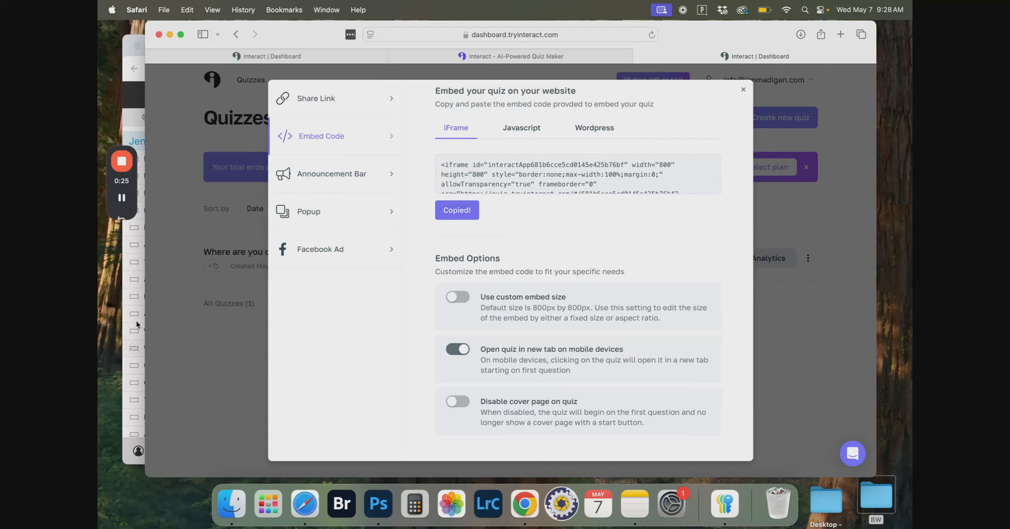
Step: Switch to the Showit page and add an embed code element to the empty Quiz canvas above the client reviews
{"action": "left_click", "coordinate": [125, 41]}
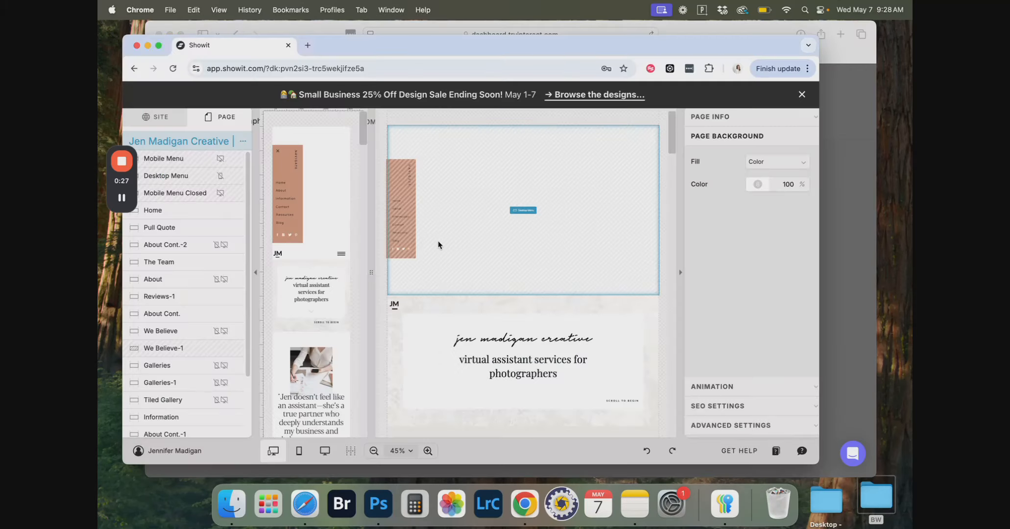
{"action": "scroll", "coordinate": [450, 287], "scroll_direction": "down", "scroll_amount": 15}
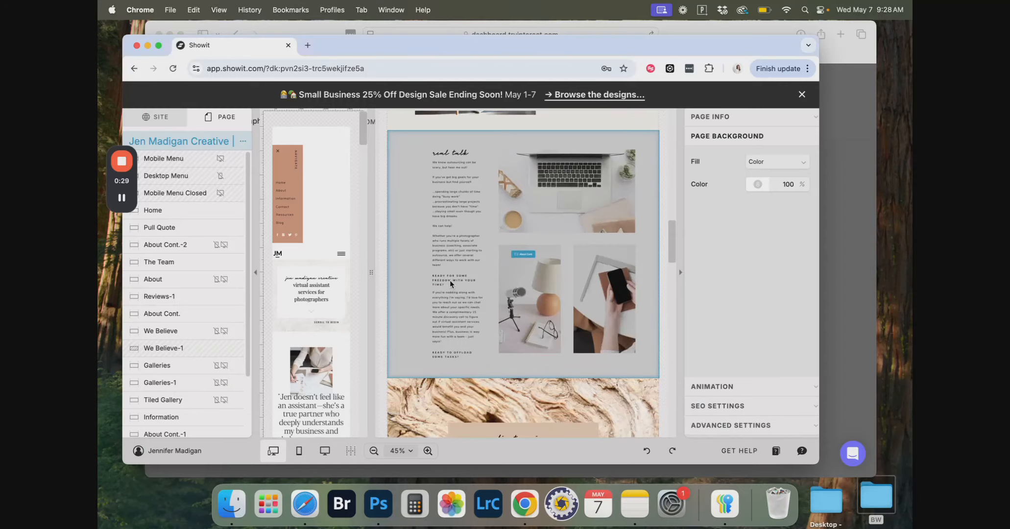
{"action": "scroll", "coordinate": [450, 283], "scroll_direction": "down", "scroll_amount": 5}
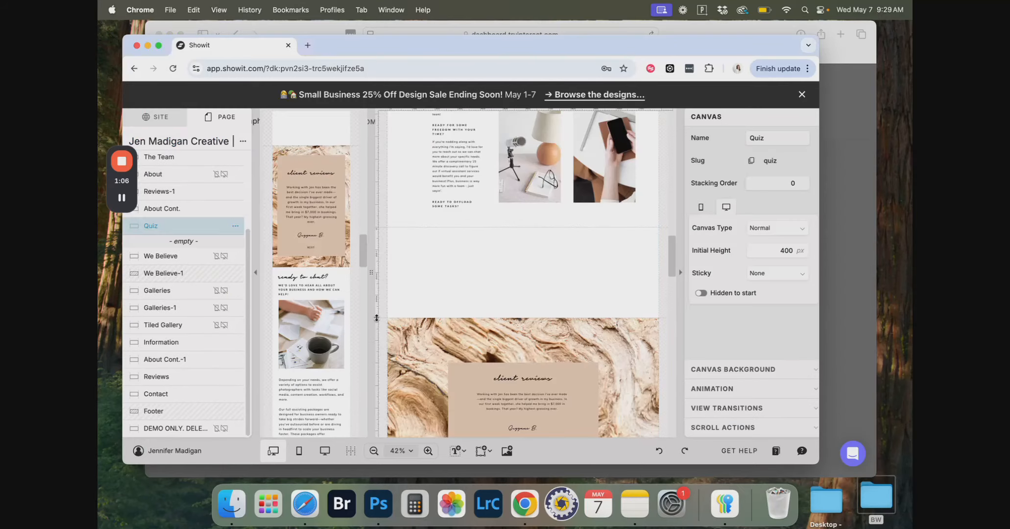
{"action": "left_click", "coordinate": [482, 451]}
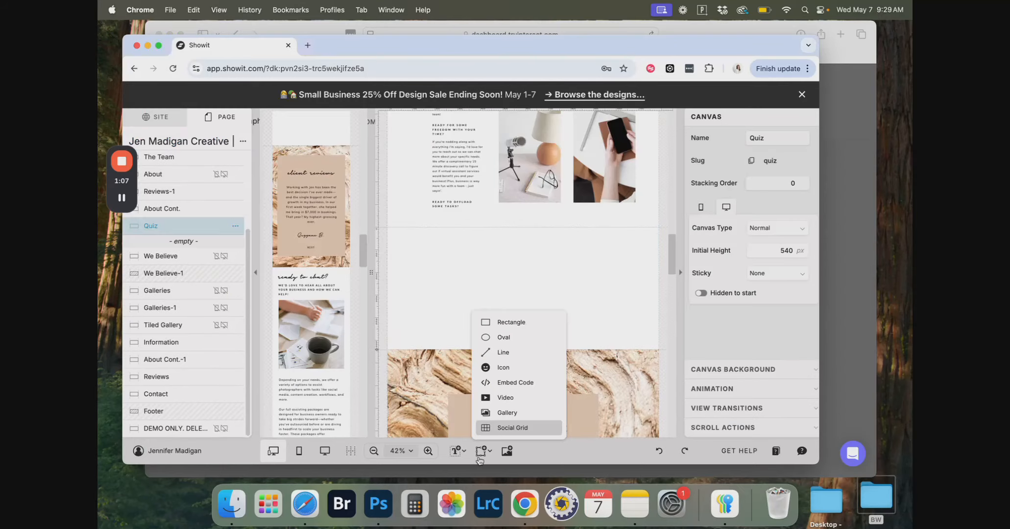
{"action": "left_click", "coordinate": [506, 381]}
Step: Paste the quiz's iFrame code from Interact into the new embed element's custom code and save it
{"action": "double_click", "coordinate": [551, 286]}
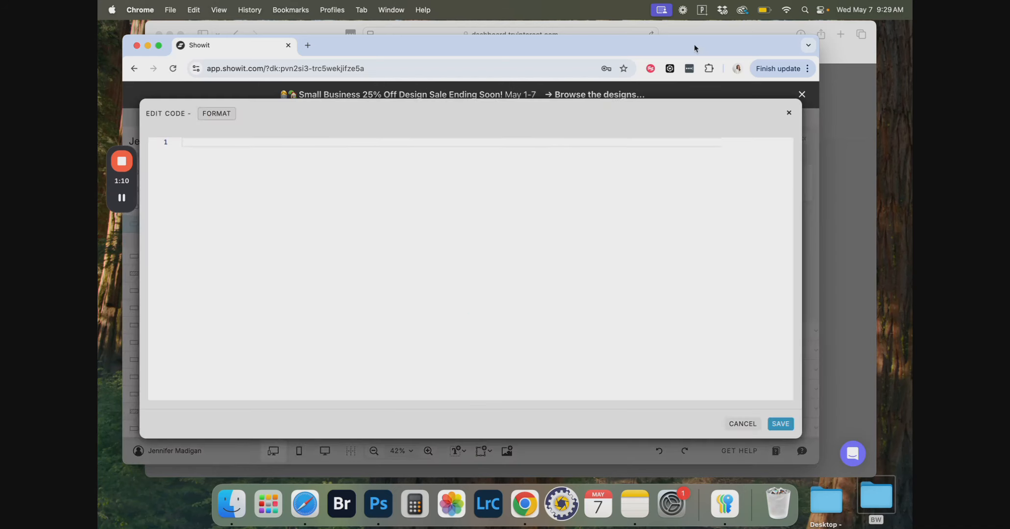
{"action": "left_click", "coordinate": [750, 31]}
{"action": "left_click", "coordinate": [482, 204]}
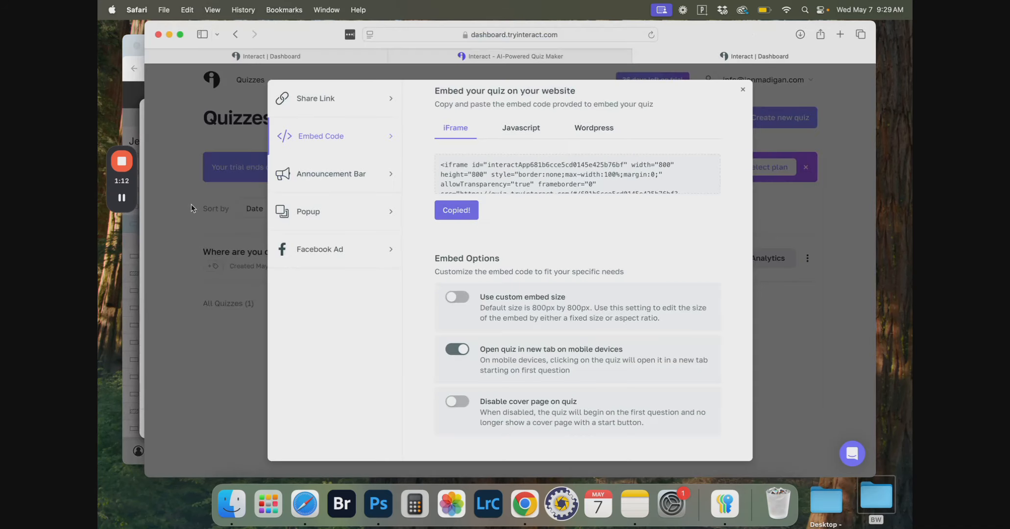
{"action": "left_click", "coordinate": [131, 255]}
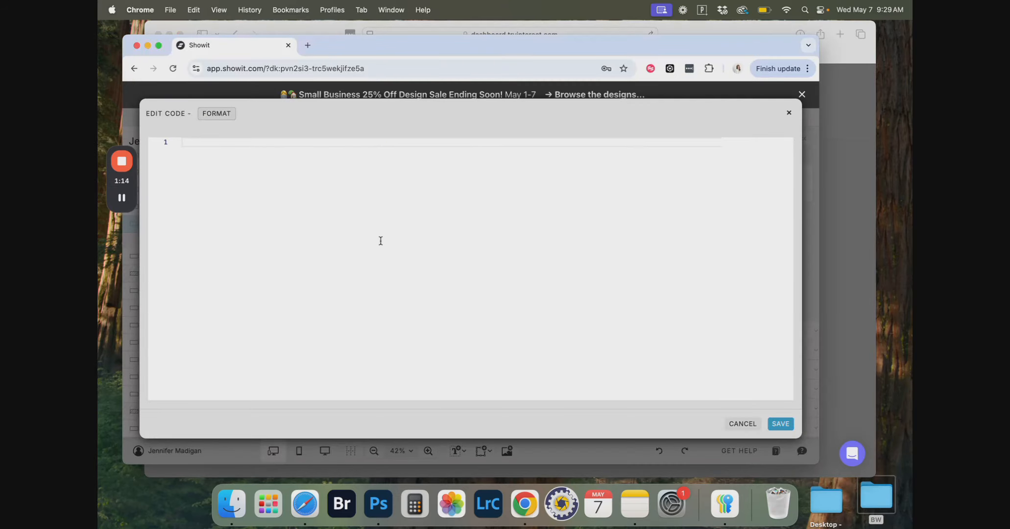
{"action": "key", "text": "super+v"}
{"action": "left_click", "coordinate": [787, 423]}
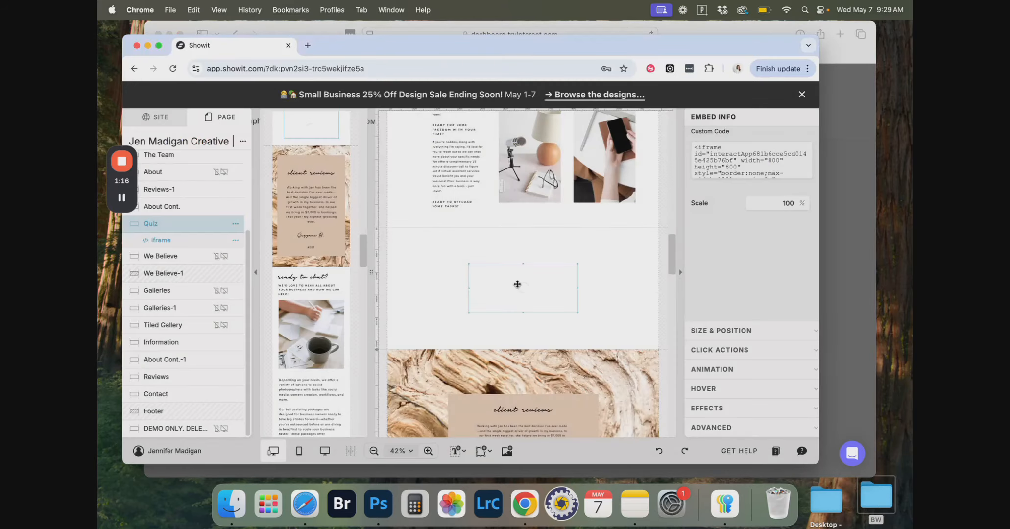
Step: Enlarge the quiz embed on the desktop Quiz canvas by extending its upper-left corner, lower edge and right edge
{"action": "left_click_drag", "start_coordinate": [468, 265], "coordinate": [425, 231]}
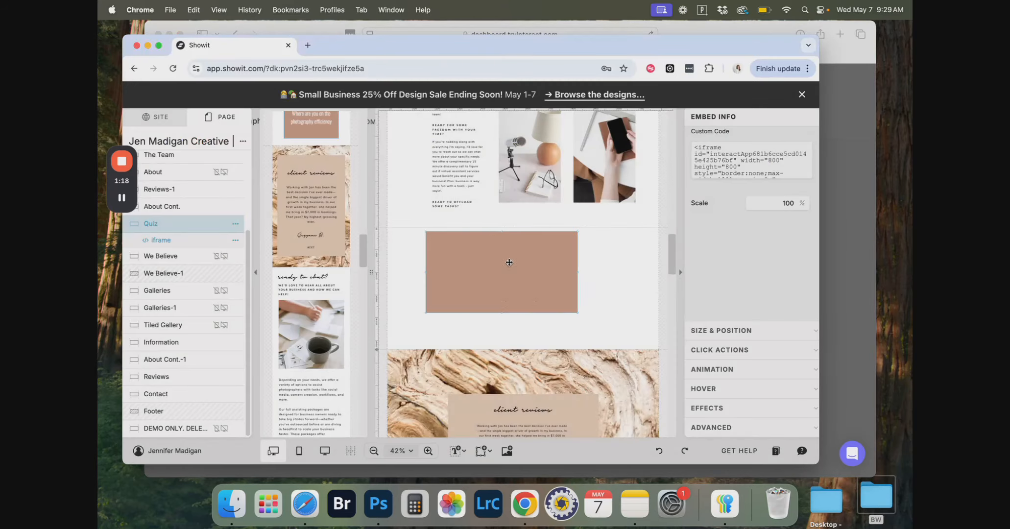
{"action": "left_click", "coordinate": [567, 315]}
{"action": "left_click", "coordinate": [570, 310]}
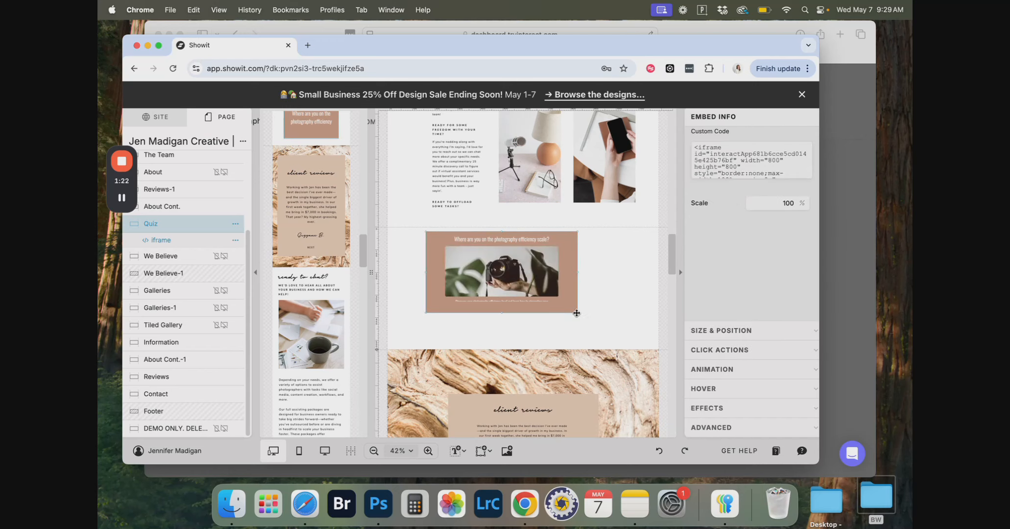
{"action": "left_click", "coordinate": [578, 311]}
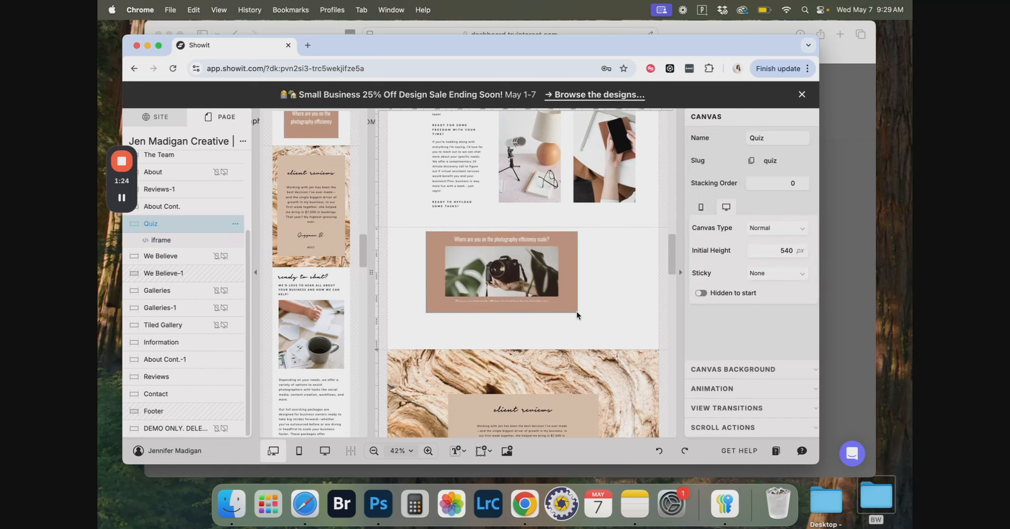
{"action": "left_click", "coordinate": [577, 311]}
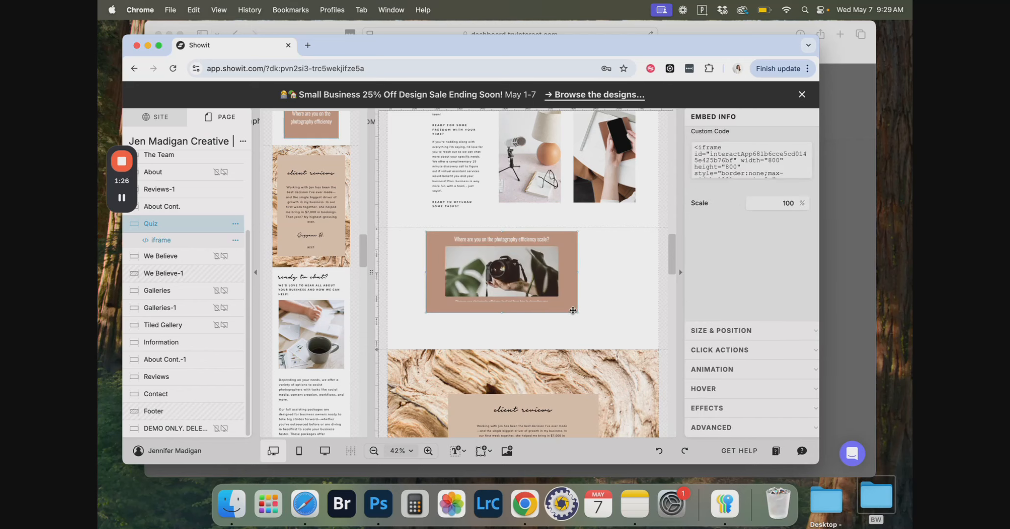
{"action": "left_click", "coordinate": [595, 329]}
{"action": "left_click", "coordinate": [502, 313]}
{"action": "left_click_drag", "start_coordinate": [502, 312], "coordinate": [501, 341]}
{"action": "left_click_drag", "start_coordinate": [578, 286], "coordinate": [617, 286]}
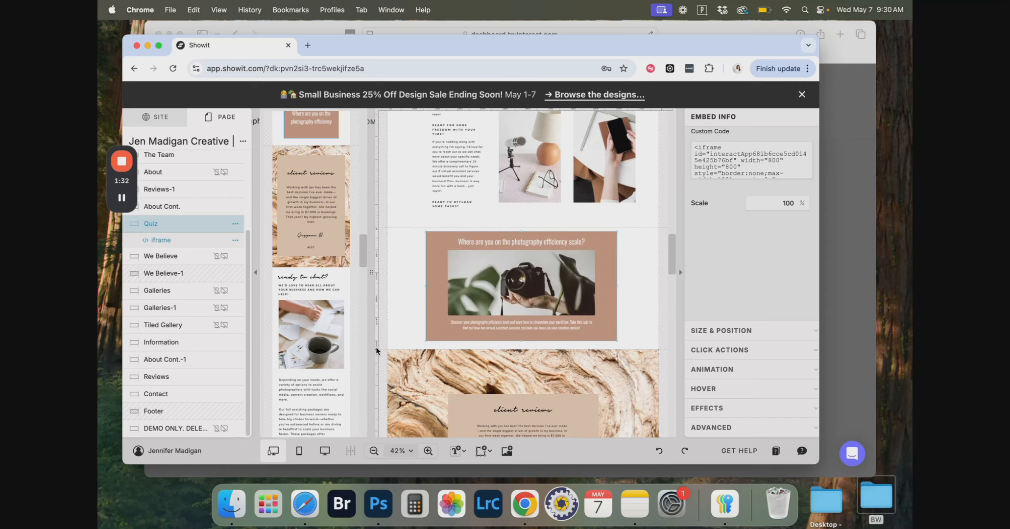
Step: Extend the desktop Quiz canvas to about 639 px high and lengthen the quiz embed to fit its Take Quiz button
{"action": "left_click_drag", "start_coordinate": [376, 365], "coordinate": [376, 387]}
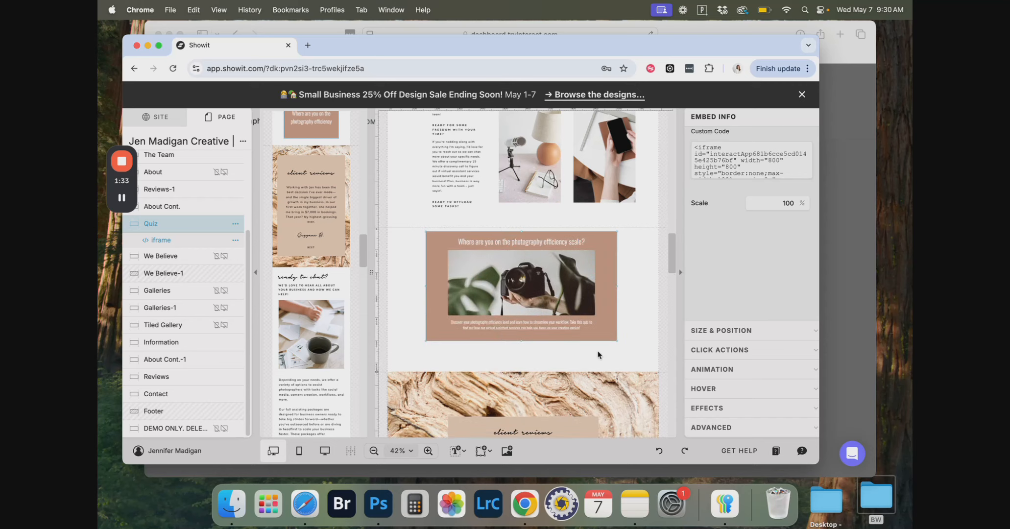
{"action": "left_click", "coordinate": [523, 349]}
{"action": "left_click", "coordinate": [521, 340]}
{"action": "left_click_drag", "start_coordinate": [521, 340], "coordinate": [523, 363]}
{"action": "left_click", "coordinate": [523, 365]}
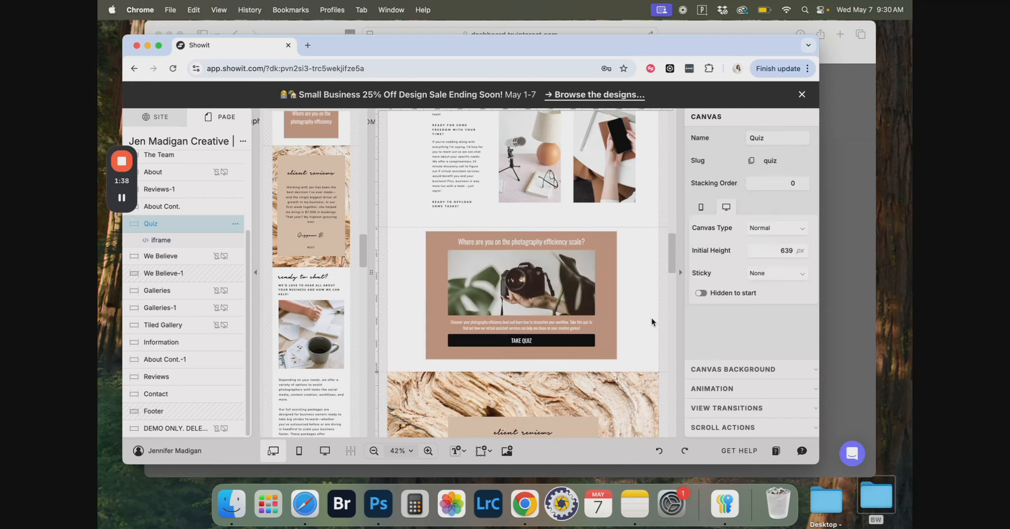
Step: Set the desktop Quiz canvas type to Grow with Content and centre the quiz embed vertically on the canvas
{"action": "left_click", "coordinate": [796, 229]}
{"action": "left_click", "coordinate": [765, 271]}
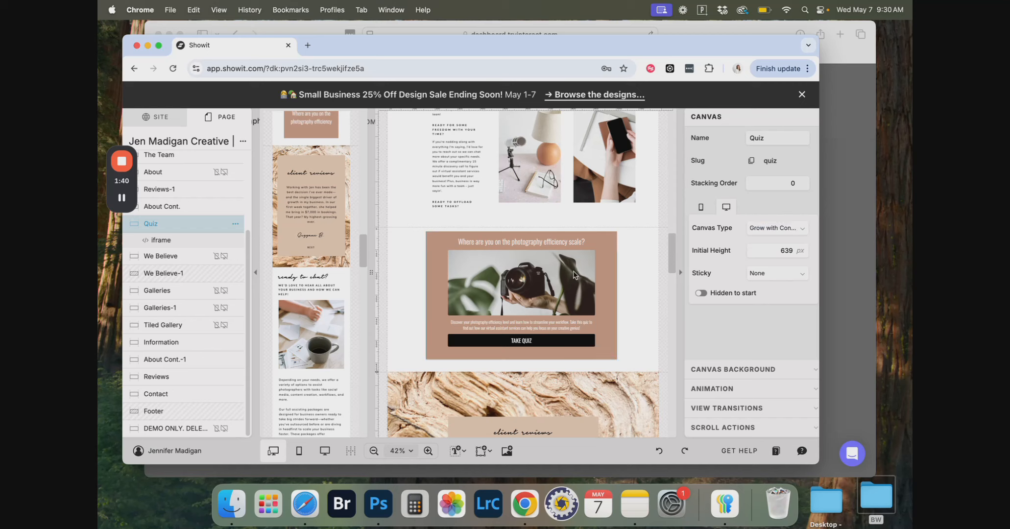
{"action": "left_click", "coordinate": [569, 274]}
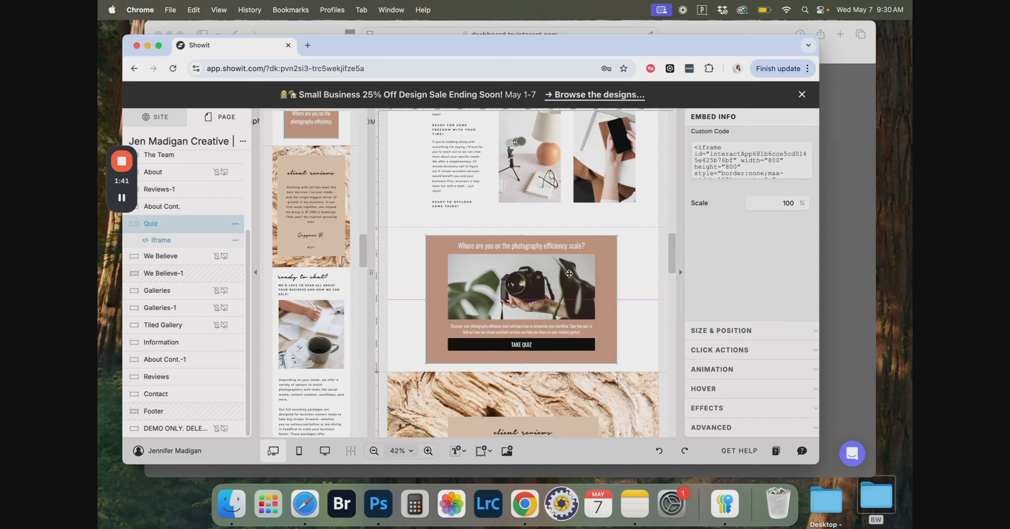
Step: Set the mobile Quiz canvas type to Grow with Content
{"action": "scroll", "coordinate": [338, 302], "scroll_direction": "up", "scroll_amount": 5}
{"action": "left_click", "coordinate": [343, 297]}
{"action": "left_click", "coordinate": [792, 229]}
{"action": "left_click", "coordinate": [765, 271]}
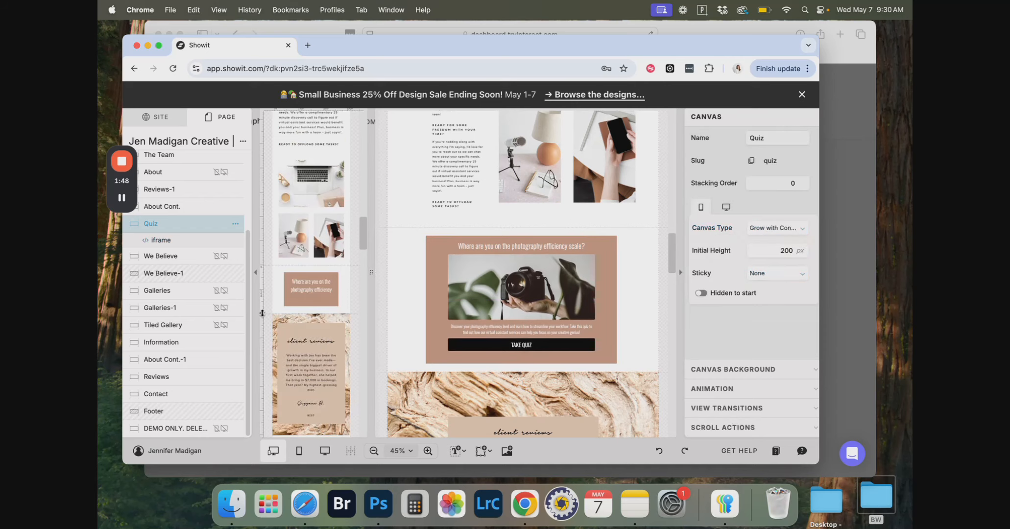
Step: Extend the mobile Quiz canvas downward and enlarge its quiz embed to nearly the full canvas width
{"action": "left_click_drag", "start_coordinate": [262, 313], "coordinate": [262, 346]}
{"action": "left_click", "coordinate": [310, 299]}
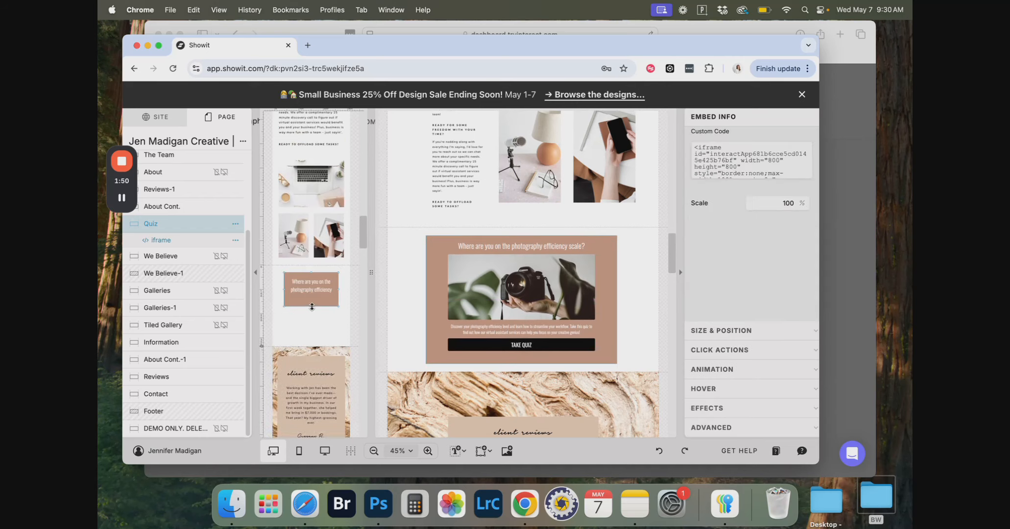
{"action": "left_click_drag", "start_coordinate": [311, 307], "coordinate": [312, 336]}
{"action": "left_click_drag", "start_coordinate": [339, 304], "coordinate": [347, 303]}
{"action": "left_click_drag", "start_coordinate": [282, 303], "coordinate": [276, 304]}
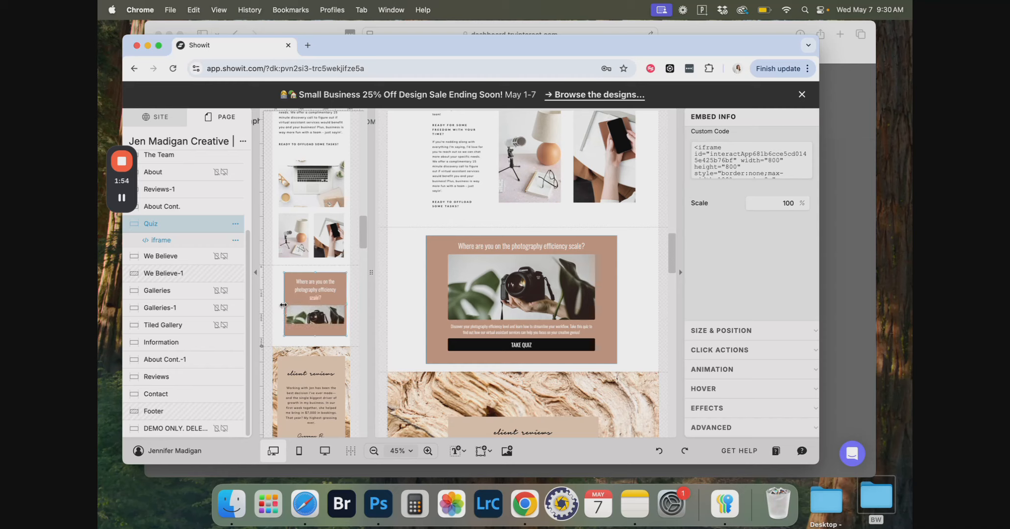
Step: Lengthen the mobile quiz embed and its canvas further to fit the full description and the Take Quiz button
{"action": "left_click_drag", "start_coordinate": [311, 337], "coordinate": [311, 346]}
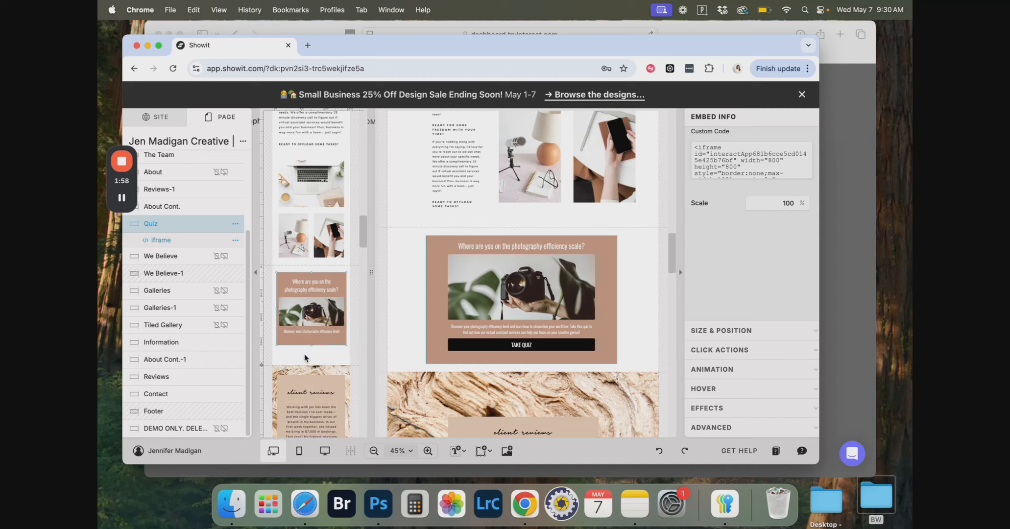
{"action": "left_click_drag", "start_coordinate": [311, 346], "coordinate": [262, 403]}
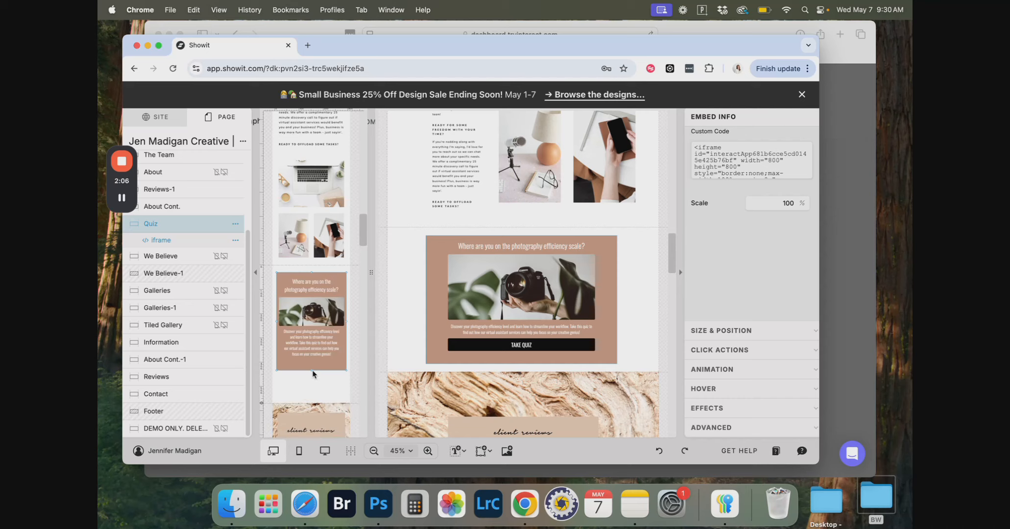
{"action": "left_click_drag", "start_coordinate": [311, 370], "coordinate": [311, 396]}
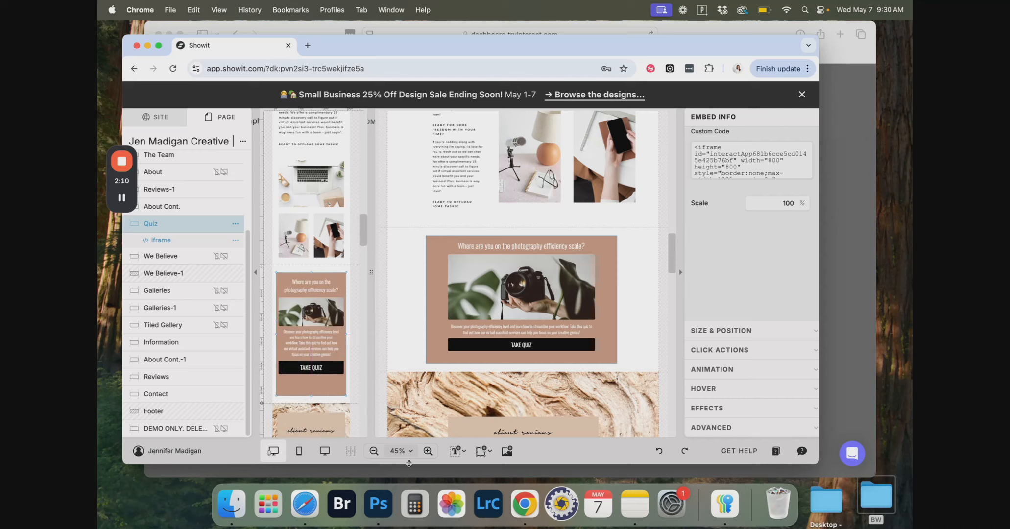
{"action": "left_click", "coordinate": [483, 451]}
{"action": "left_click", "coordinate": [793, 88]}
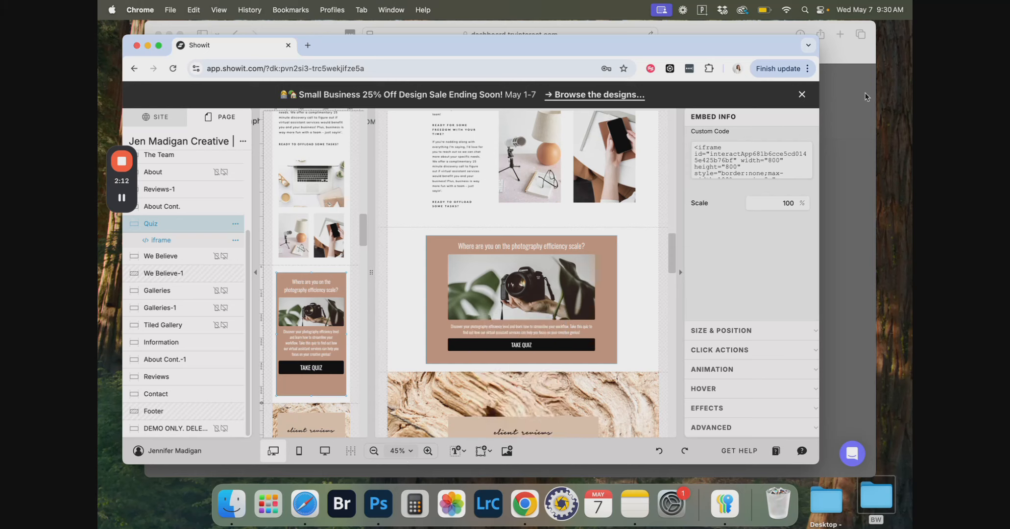